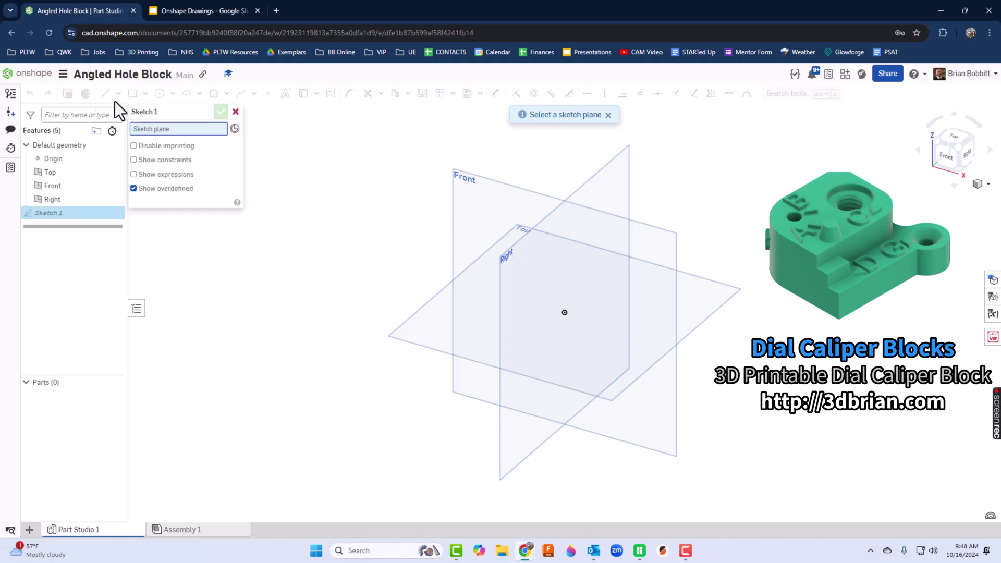
Step: Place the new sketch on the Front plane, view it straight on, and consult the block drawing in Google Slides
{"action": "left_click", "coordinate": [530, 192]}
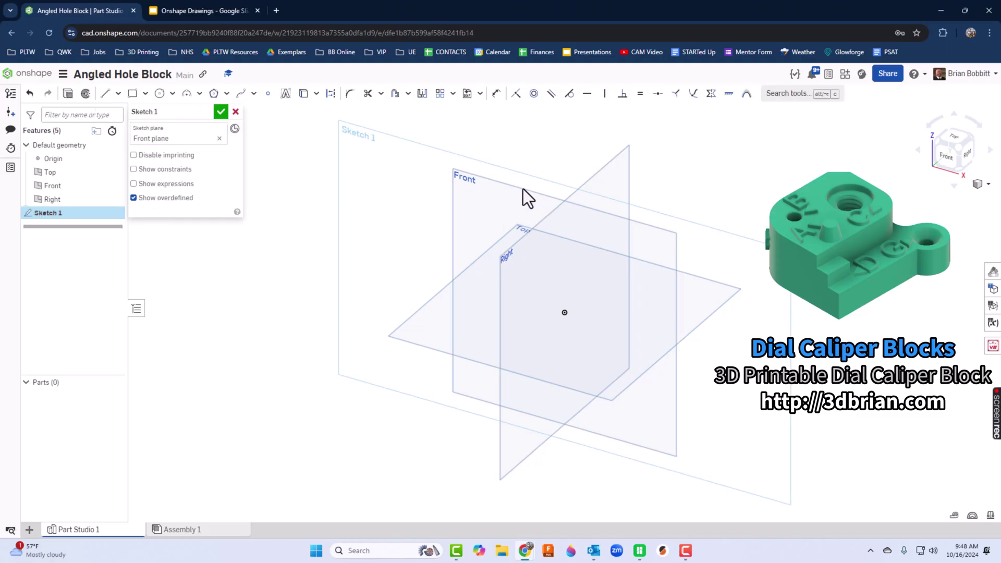
{"action": "key", "text": "n"}
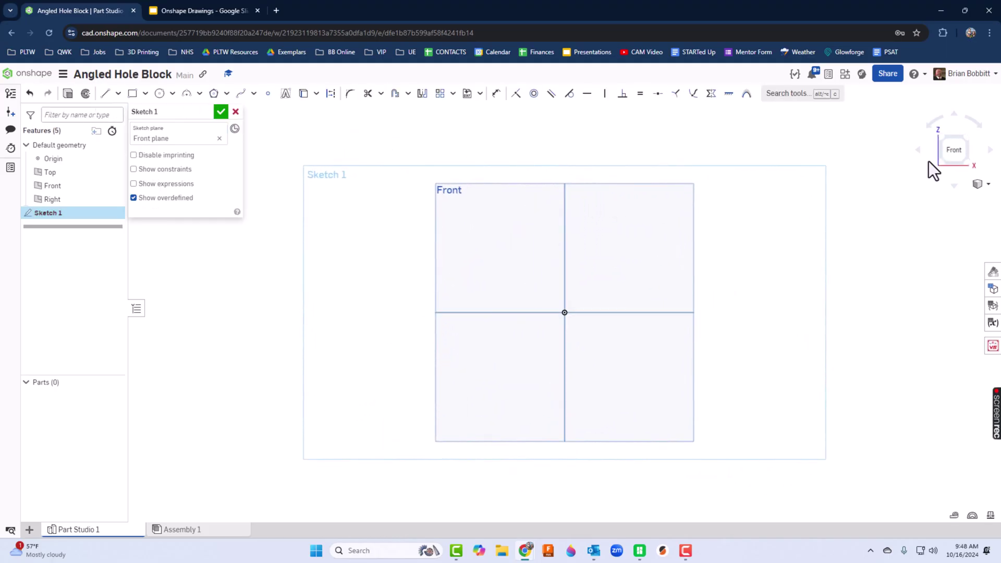
{"action": "left_click", "coordinate": [173, 9]}
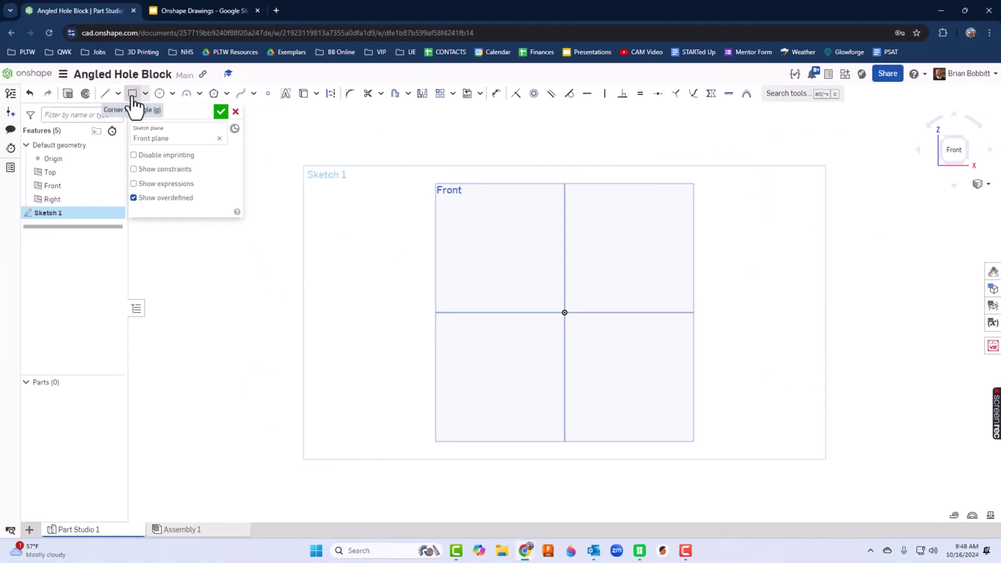
Step: In Onshape, draw a corner rectangle from the origin, 1.6 in wide and 1 in high
{"action": "left_click", "coordinate": [133, 95]}
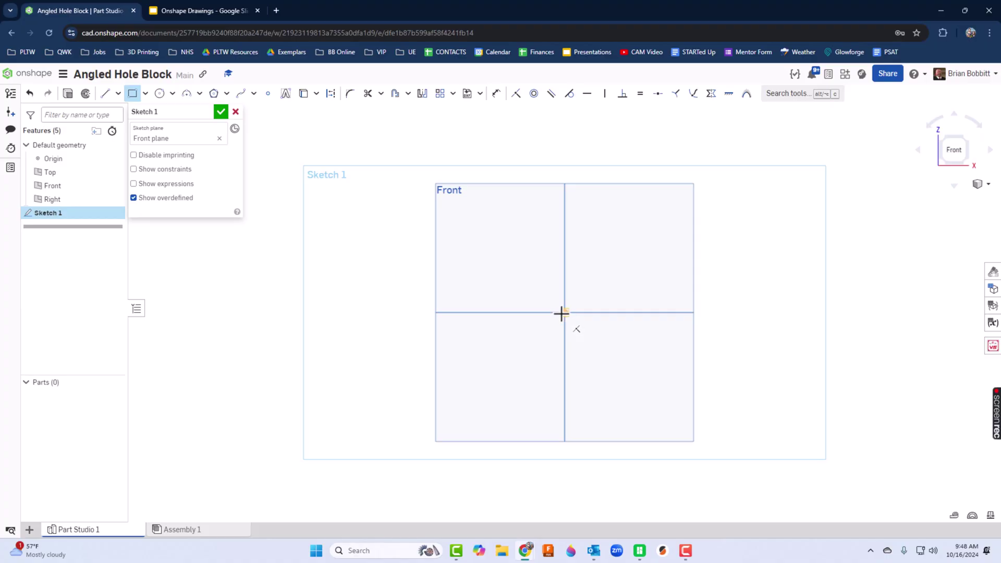
{"action": "left_click", "coordinate": [562, 313]}
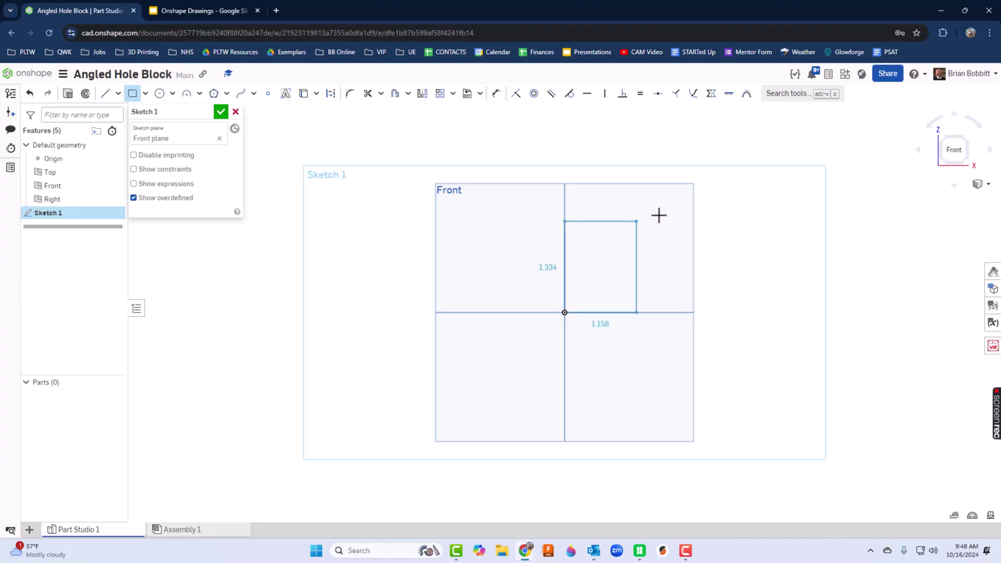
{"action": "left_click", "coordinate": [791, 166]}
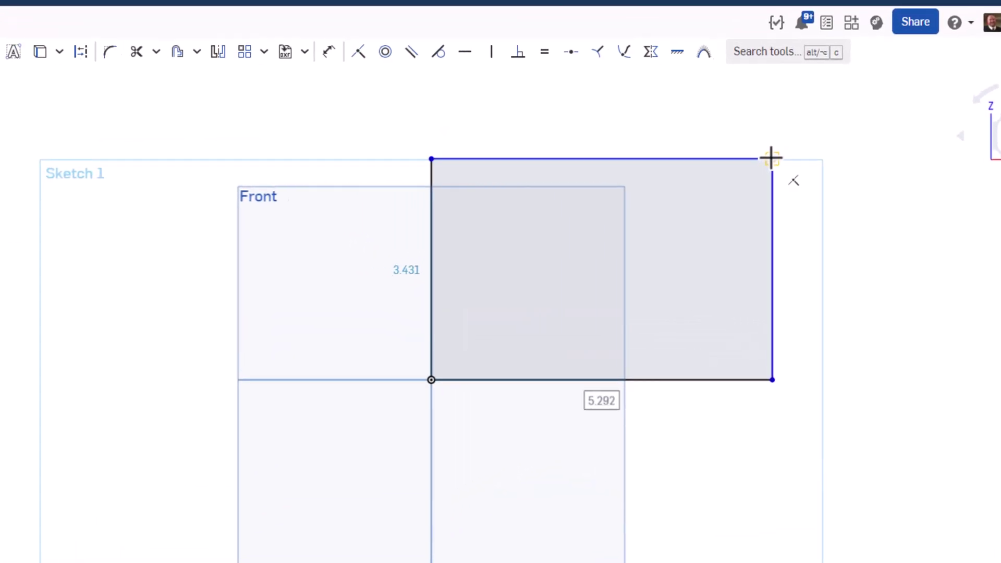
{"action": "type", "text": "1.6"}
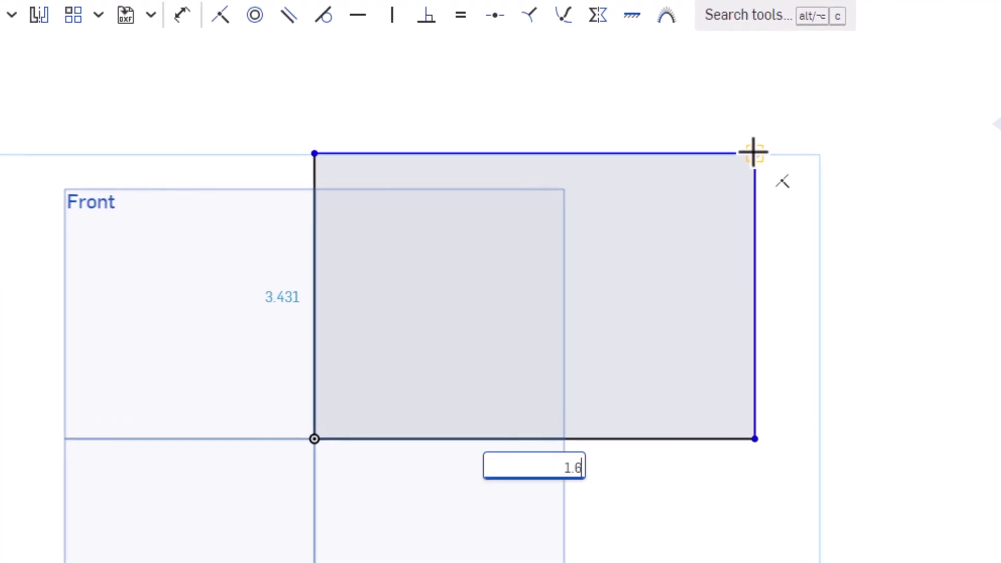
{"action": "key", "text": "Return"}
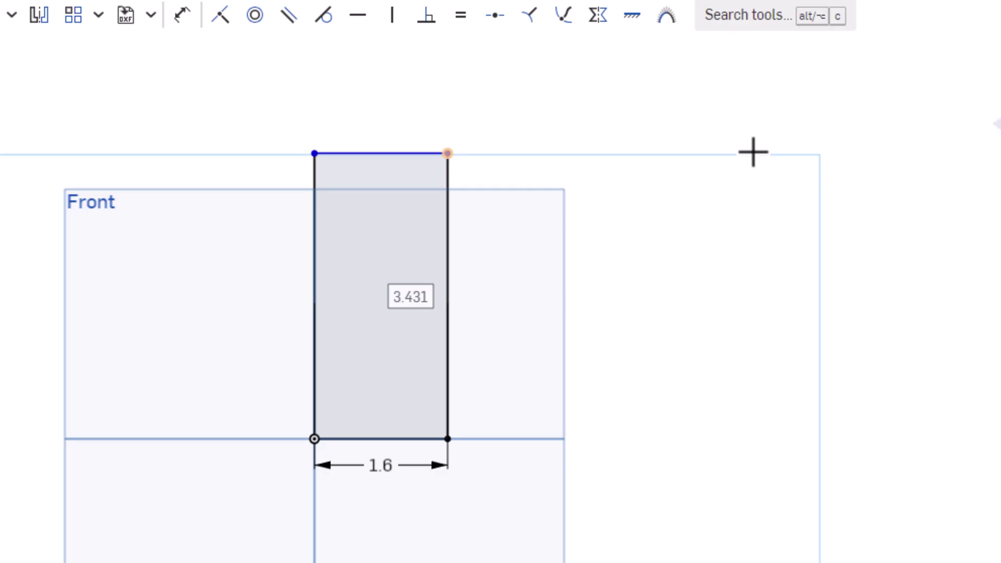
{"action": "type", "text": "1"}
{"action": "key", "text": "Return"}
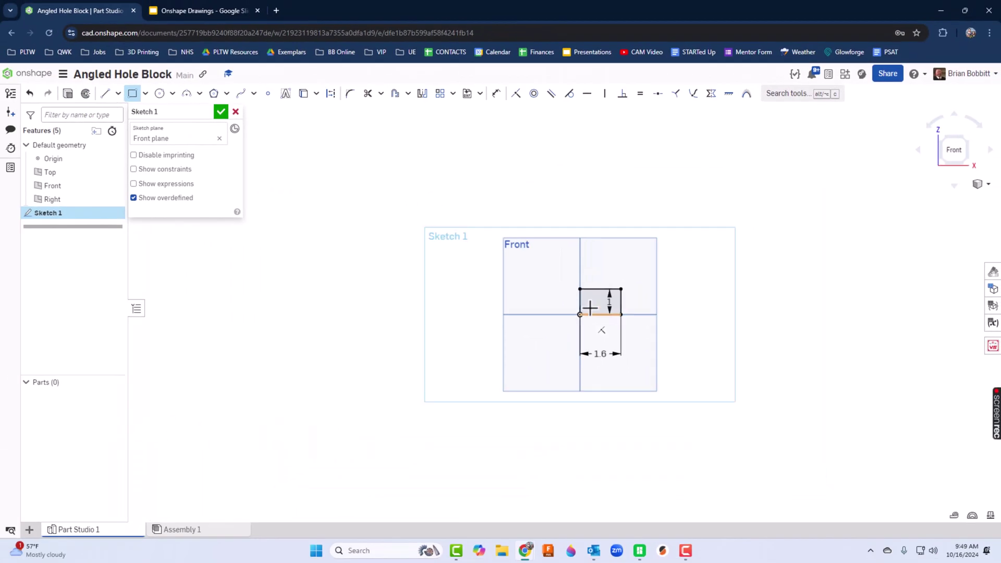
Step: Draw a diagonal line about 1.29 in long from the rectangle's top edge to its right edge
{"action": "scroll", "coordinate": [589, 308], "scroll_direction": "up", "scroll_amount": 10}
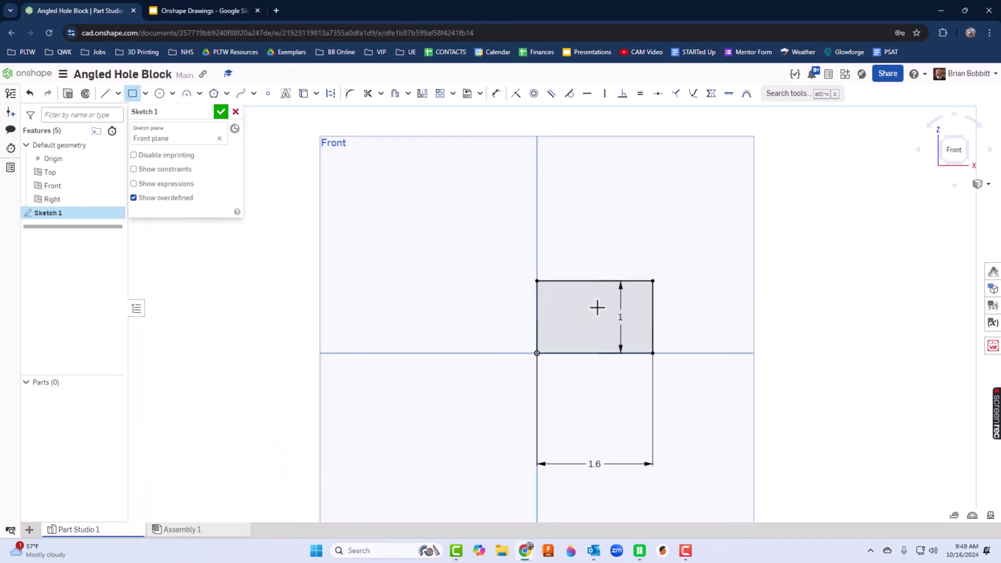
{"action": "middle_click_drag", "start_coordinate": [789, 415], "coordinate": [654, 346]}
{"action": "left_click", "coordinate": [106, 93]}
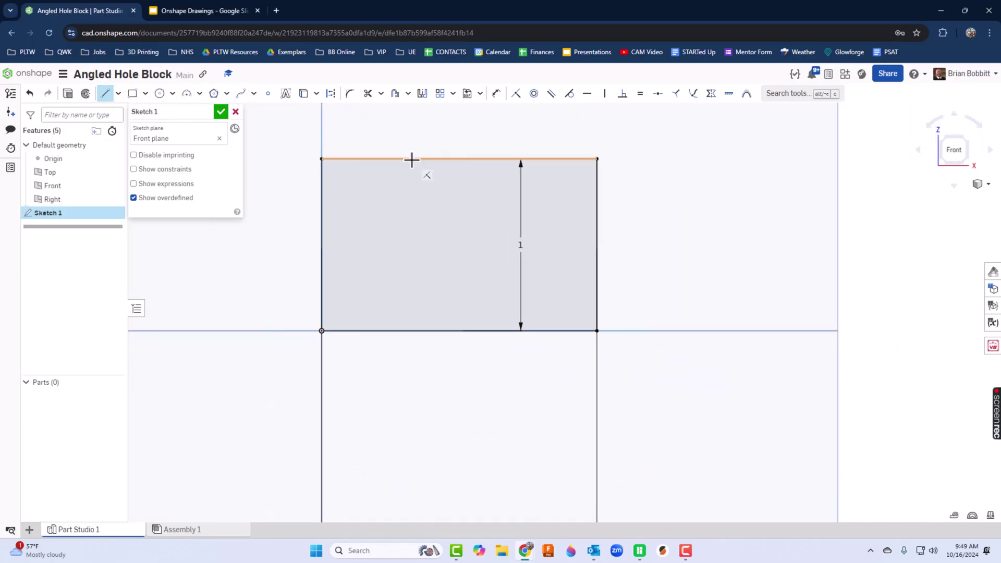
{"action": "left_click_drag", "start_coordinate": [412, 160], "coordinate": [599, 279]}
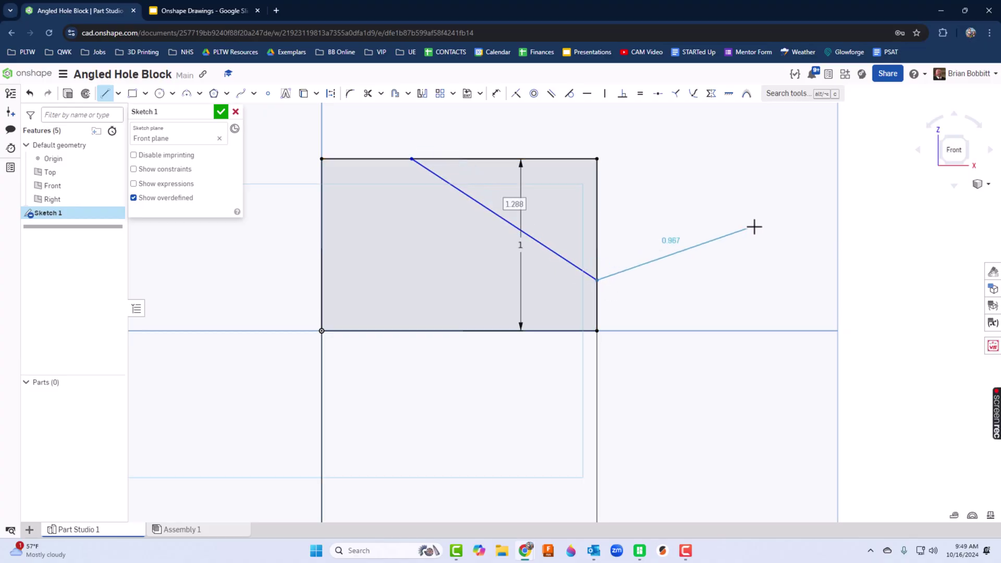
{"action": "key", "text": "Escape"}
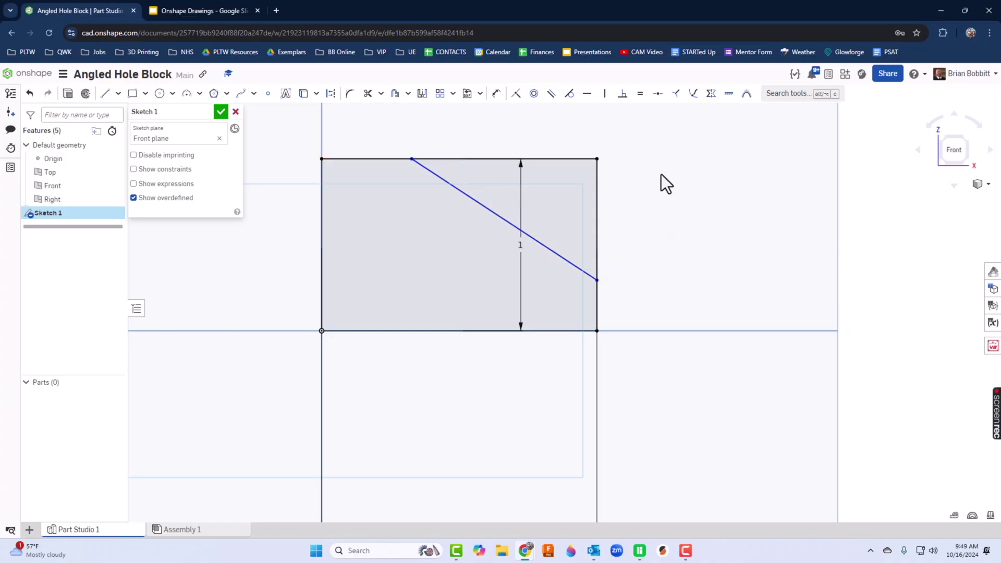
Step: Consult the Google Slides drawing and dimension the diagonal's upper endpoint 1 in from the rectangle's top-left corner
{"action": "left_click", "coordinate": [197, 11]}
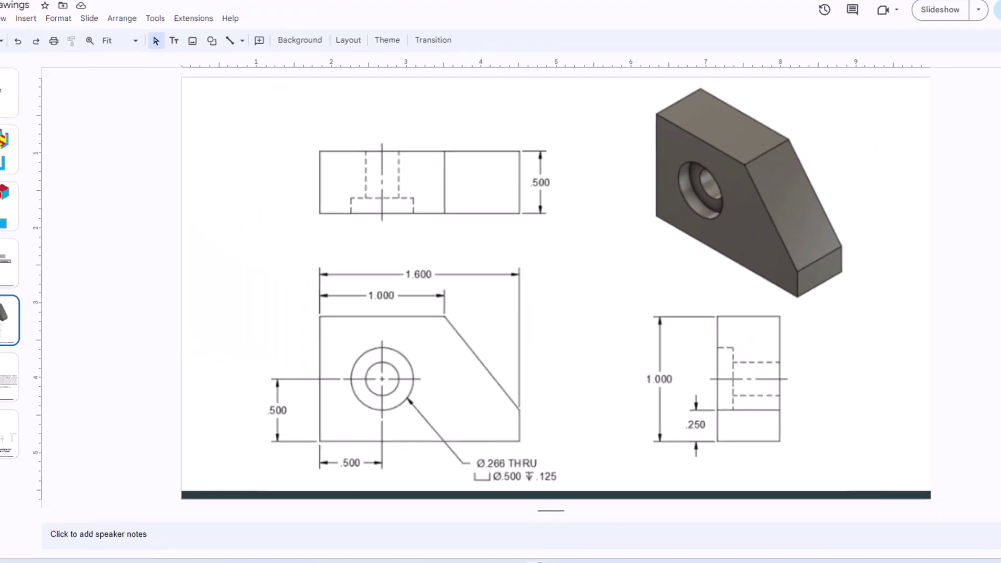
{"action": "left_click", "coordinate": [101, 11]}
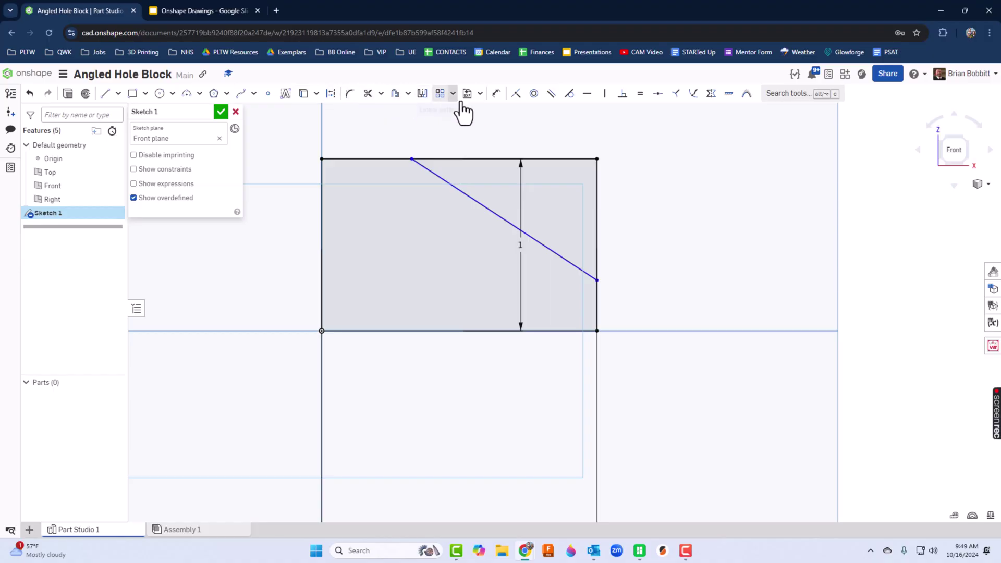
{"action": "left_click", "coordinate": [493, 102]}
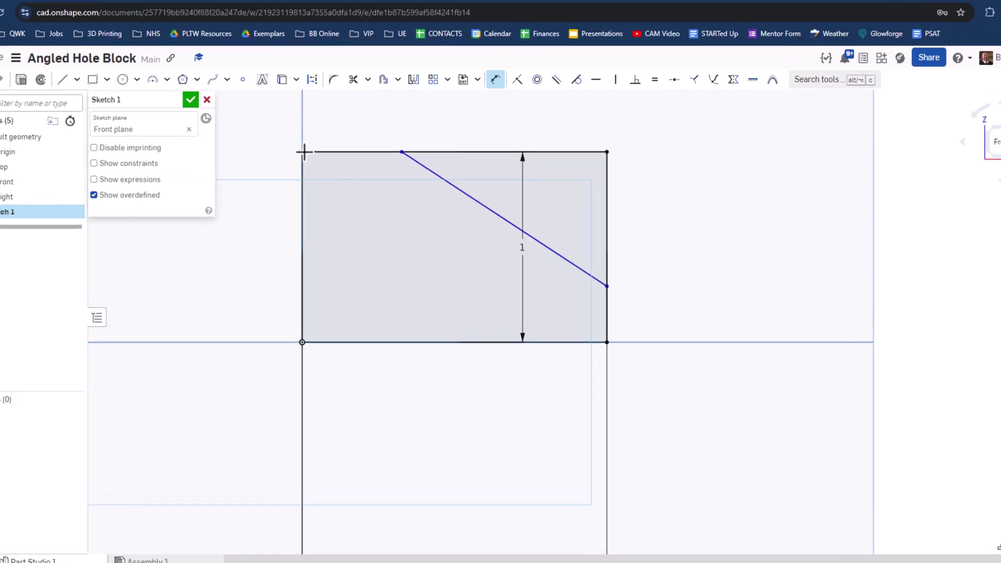
{"action": "left_click", "coordinate": [303, 84]}
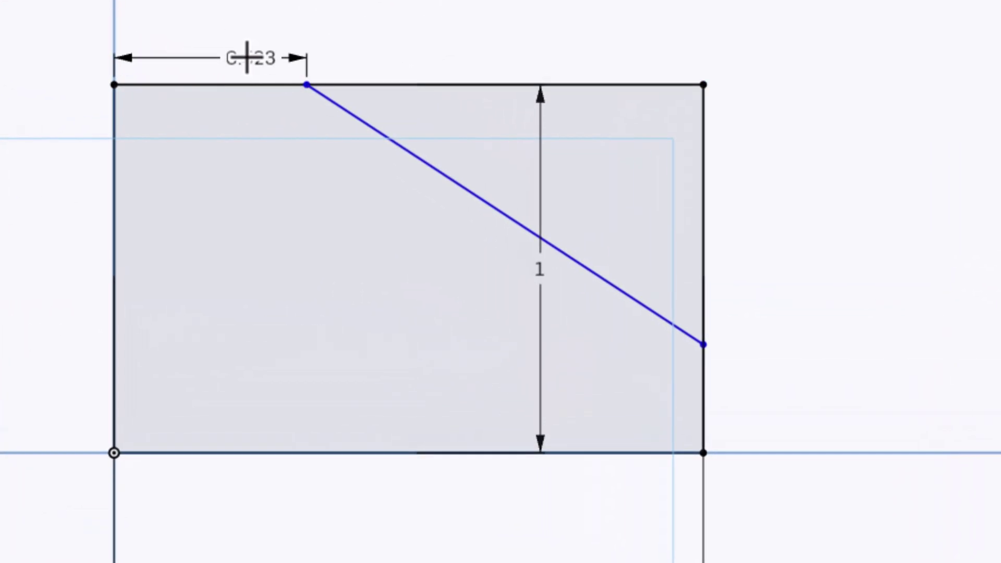
{"action": "left_click", "coordinate": [247, 50]}
{"action": "type", "text": "1"}
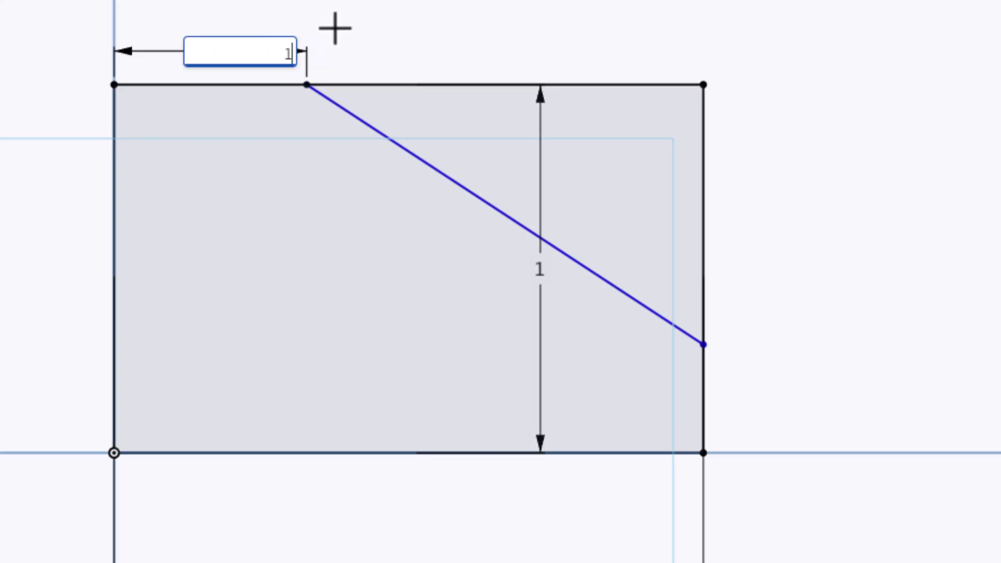
{"action": "key", "text": "Return"}
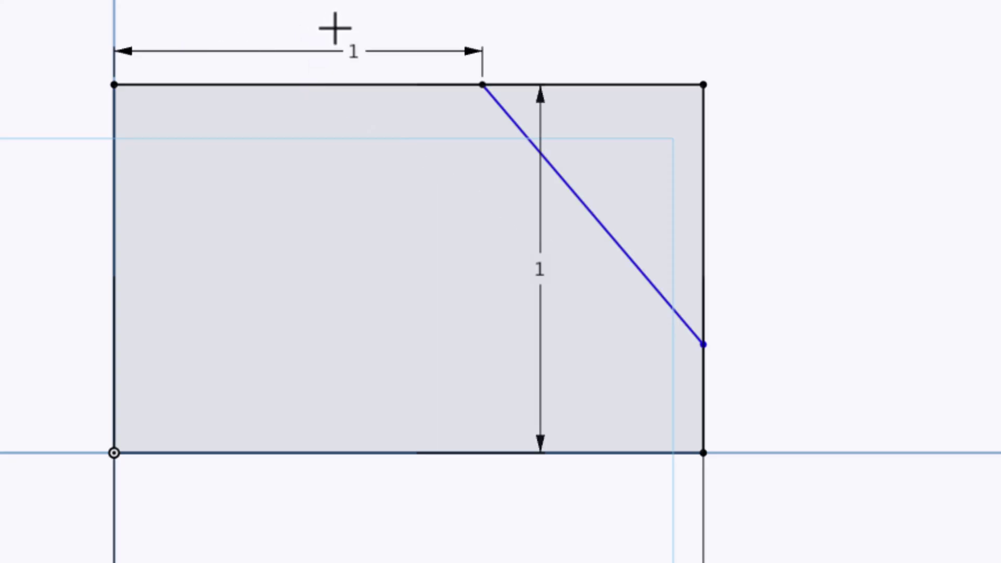
Step: Dimension the diagonal's lower endpoint 0.25 in above the rectangle's bottom-right corner
{"action": "left_click", "coordinate": [704, 344]}
{"action": "left_click", "coordinate": [704, 451]}
{"action": "left_click", "coordinate": [750, 416]}
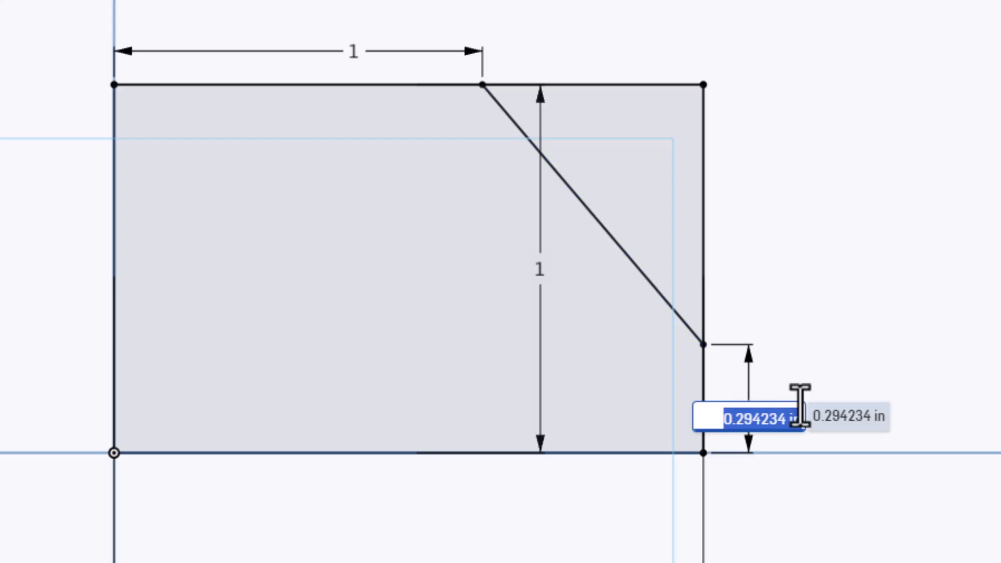
{"action": "type", "text": "0.25"}
{"action": "key", "text": "Return"}
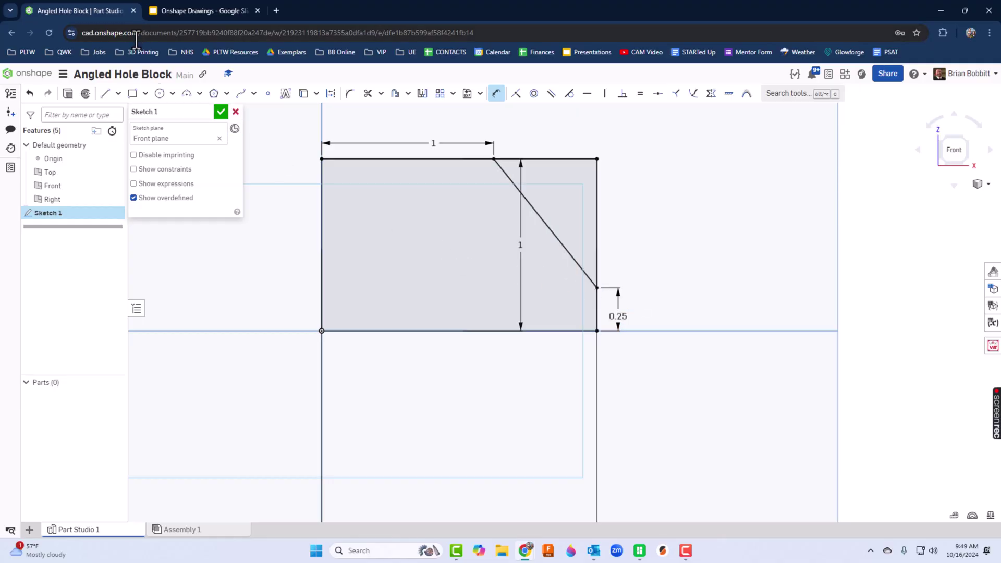
Step: Check the thickness in the Google Slides drawing and extrude only the region left of the diagonal 0.5 in as a new solid
{"action": "left_click", "coordinate": [178, 9]}
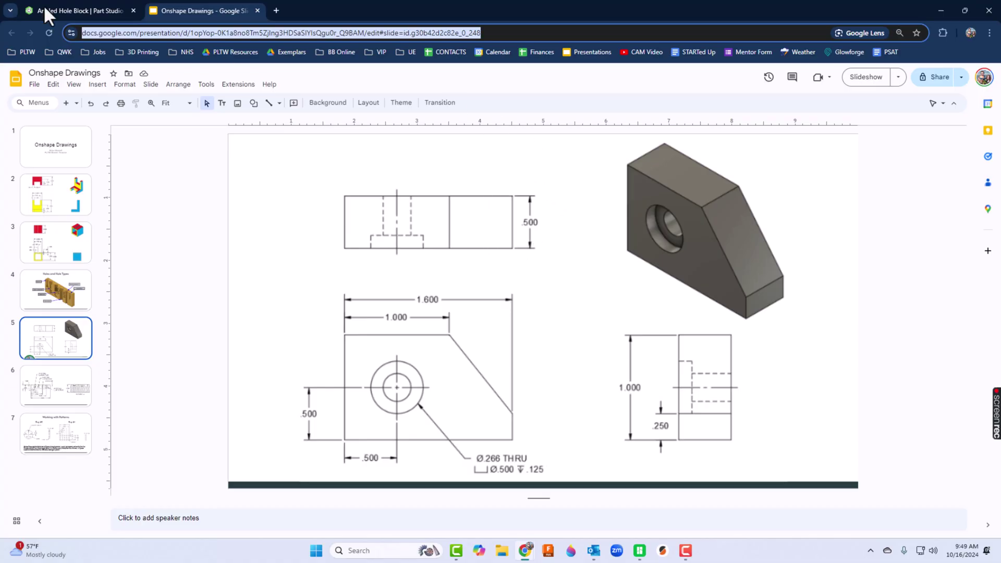
{"action": "left_click", "coordinate": [86, 11]}
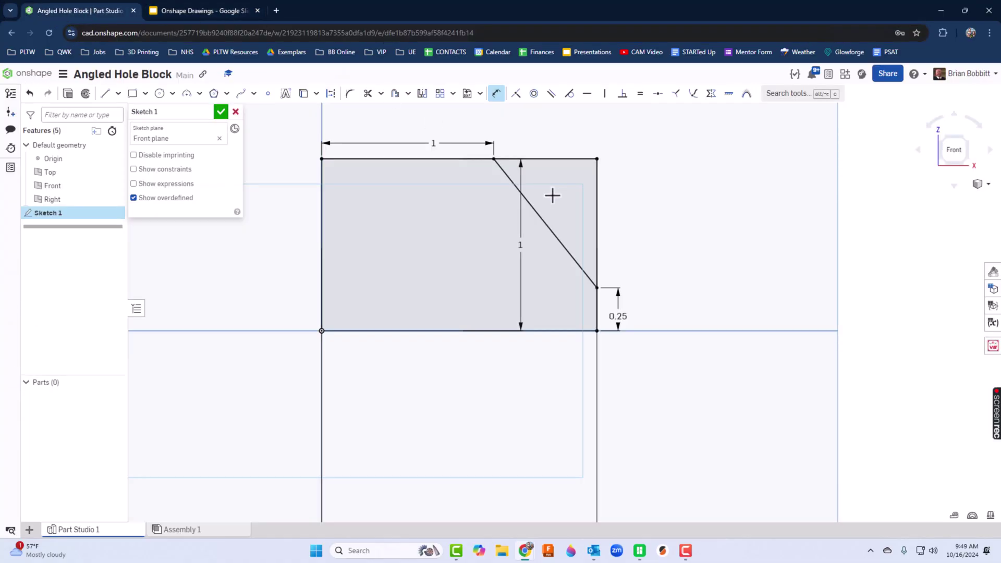
{"action": "key", "text": "shift+e"}
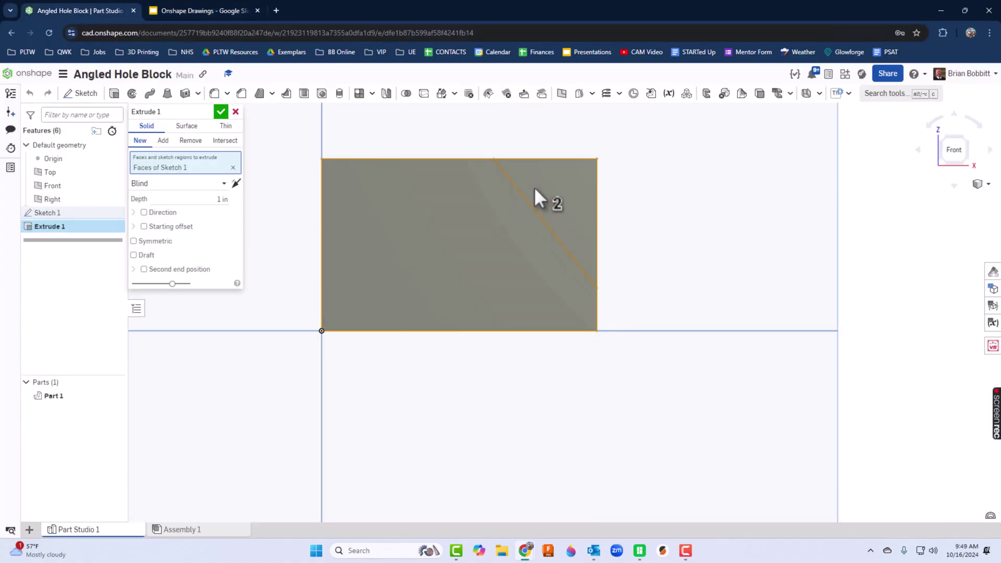
{"action": "left_click", "coordinate": [573, 184]}
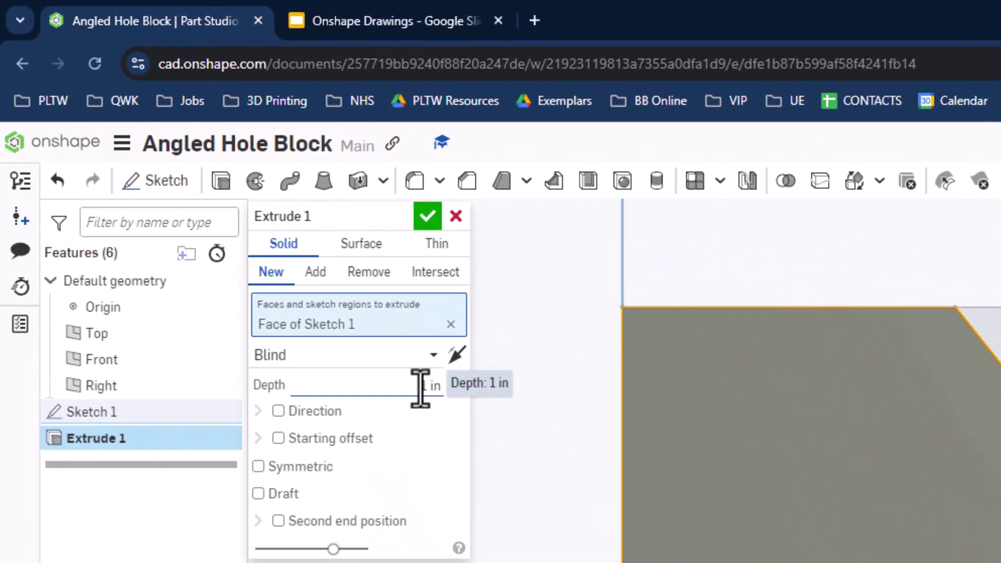
{"action": "left_click", "coordinate": [218, 199]}
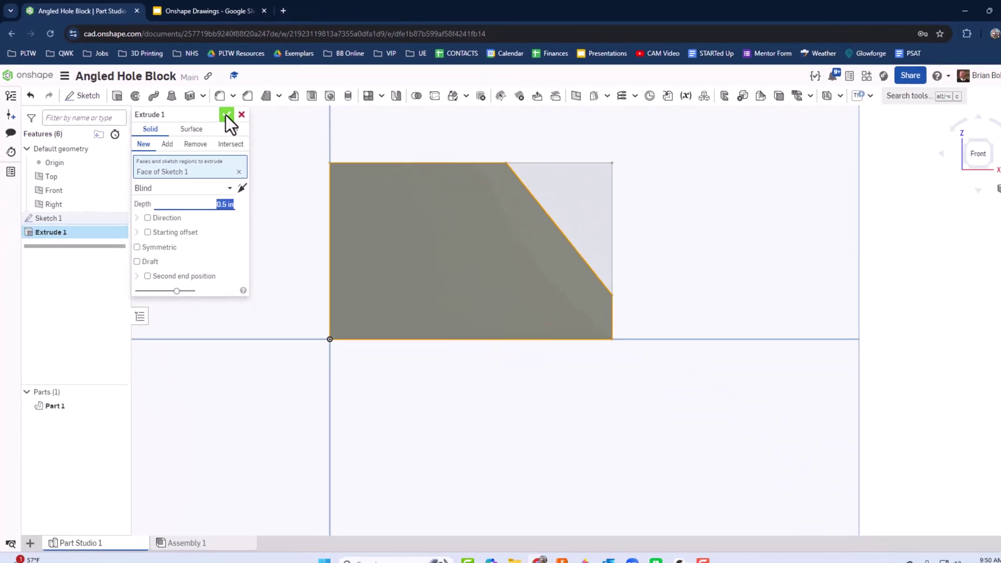
{"action": "left_click", "coordinate": [226, 114]}
{"action": "key", "text": "shift+7"}
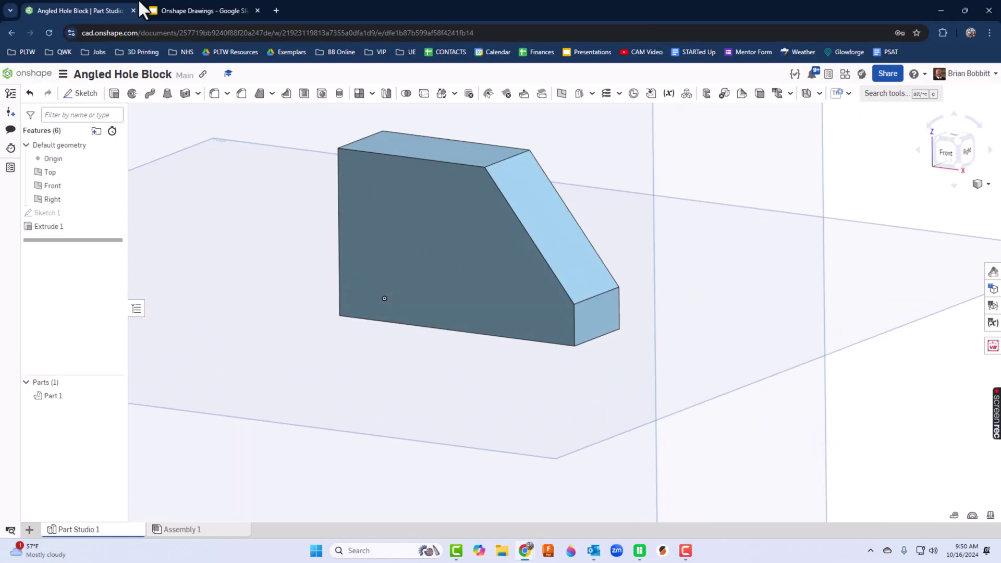
Step: Check the hole in the Google Slides drawing, then sketch a point on the block's front face about 0.53 in from its left edge
{"action": "left_click", "coordinate": [177, 11]}
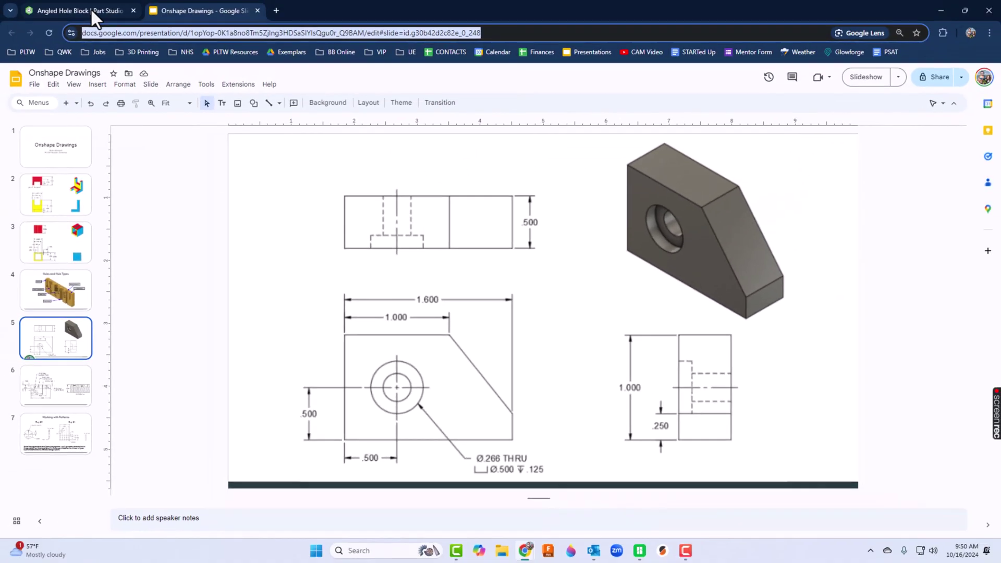
{"action": "left_click", "coordinate": [91, 11]}
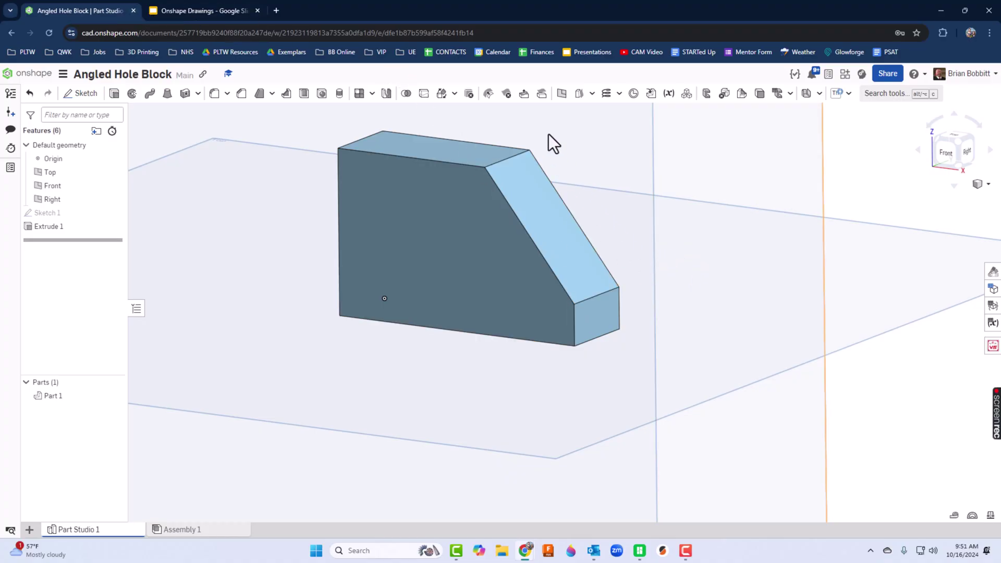
{"action": "left_click", "coordinate": [79, 94]}
{"action": "left_click", "coordinate": [427, 282]}
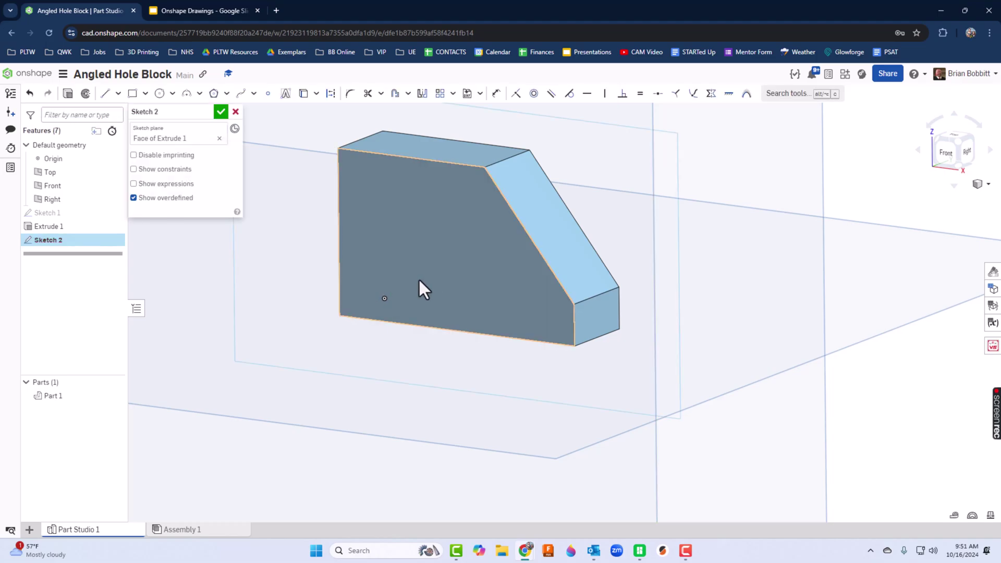
{"action": "key", "text": "n"}
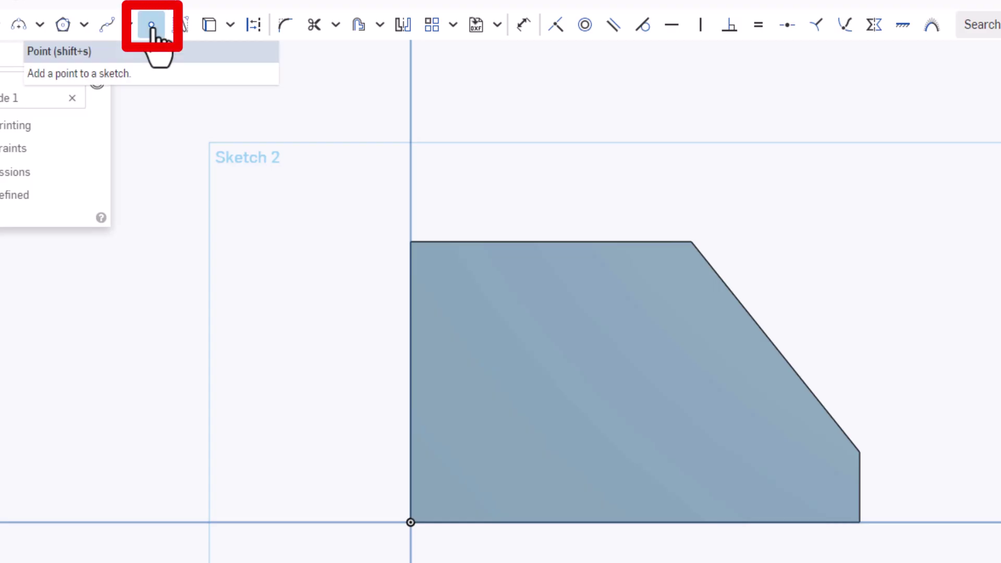
{"action": "left_click", "coordinate": [152, 27]}
{"action": "left_click", "coordinate": [560, 407]}
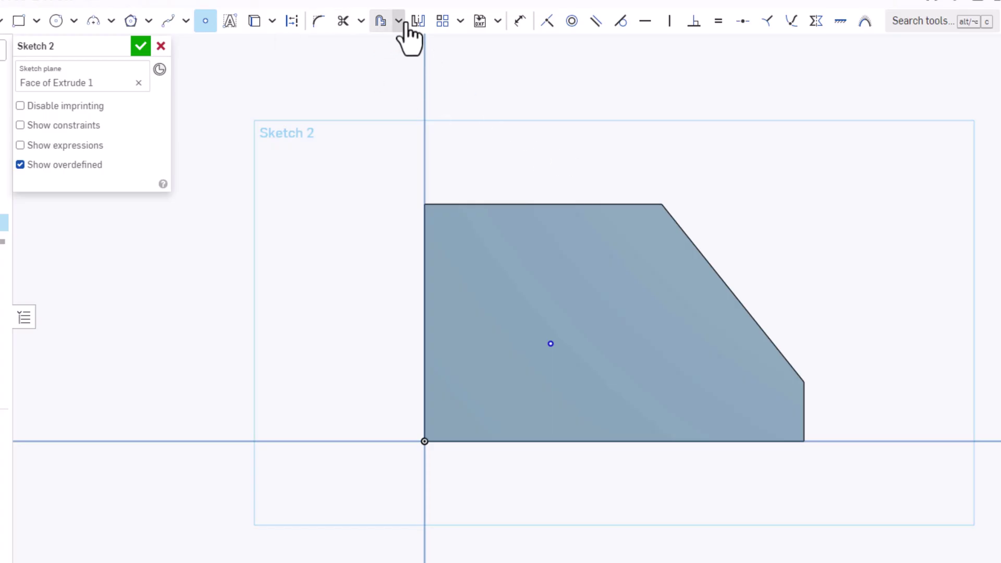
Step: Dimension the sketch point 0.5 in horizontally from the block's left edge
{"action": "left_click", "coordinate": [519, 21]}
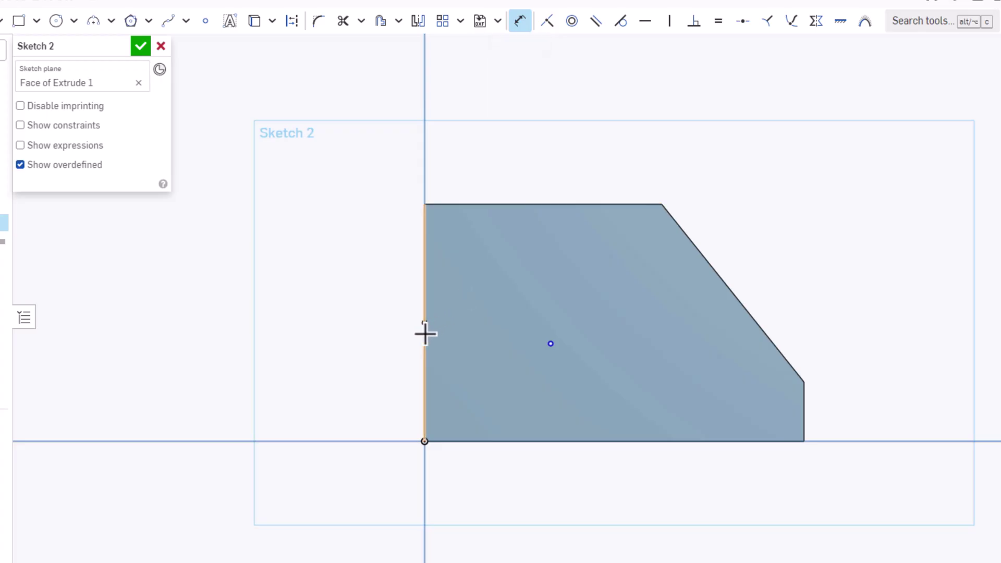
{"action": "left_click", "coordinate": [550, 344]}
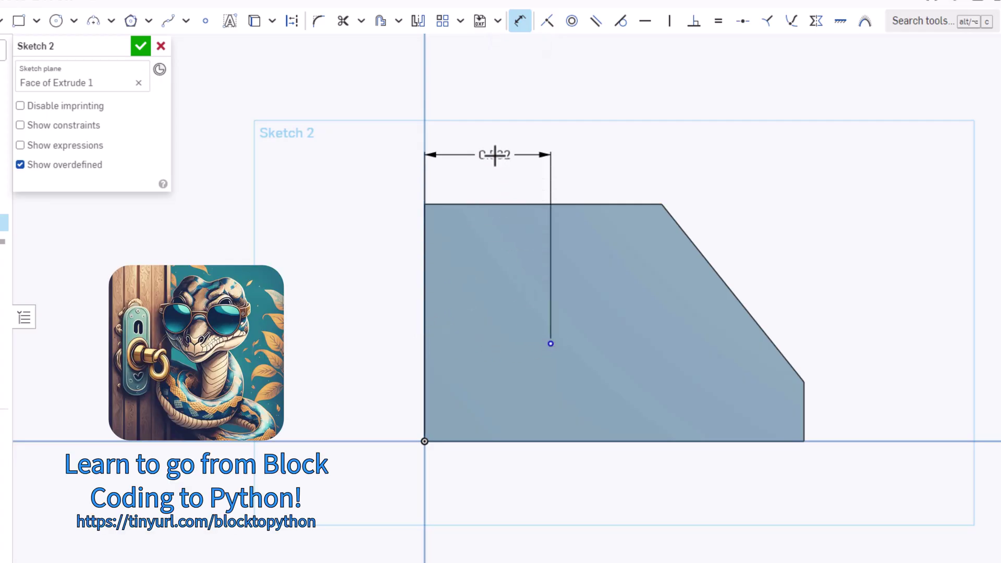
{"action": "left_click", "coordinate": [520, 155]}
{"action": "type", "text": "0.5"}
{"action": "key", "text": "Return"}
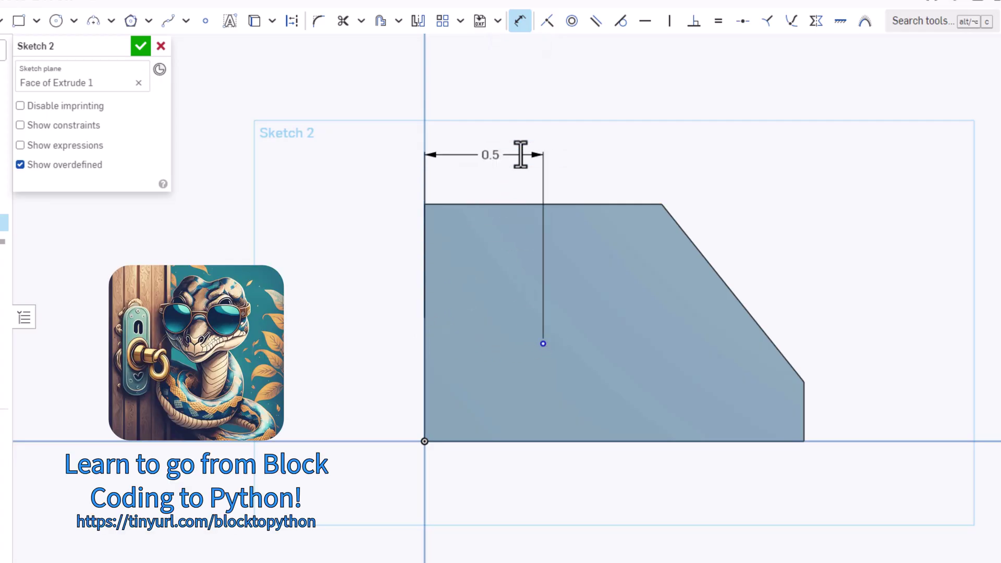
Step: Dimension the sketch point 0.5 in vertically from the block's bottom edge and finish the sketch
{"action": "left_click", "coordinate": [547, 441]}
{"action": "left_click", "coordinate": [383, 414]}
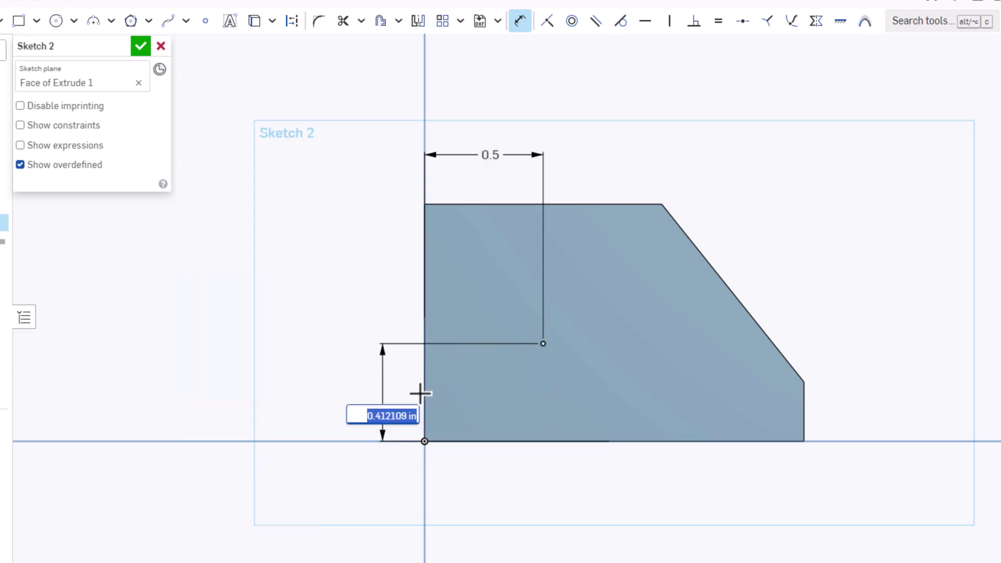
{"action": "type", "text": "0.5"}
{"action": "key", "text": "Return"}
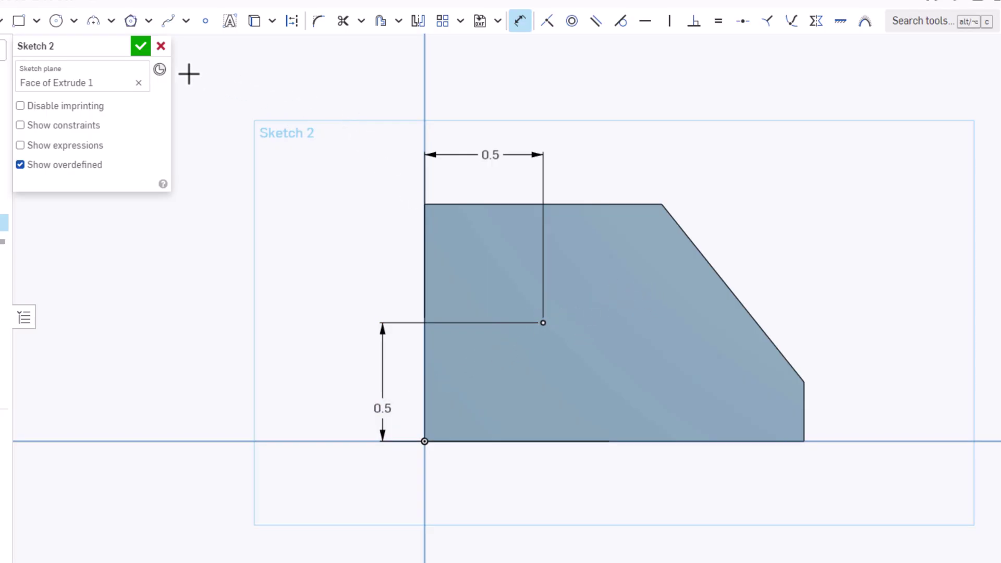
{"action": "left_click", "coordinate": [136, 46]}
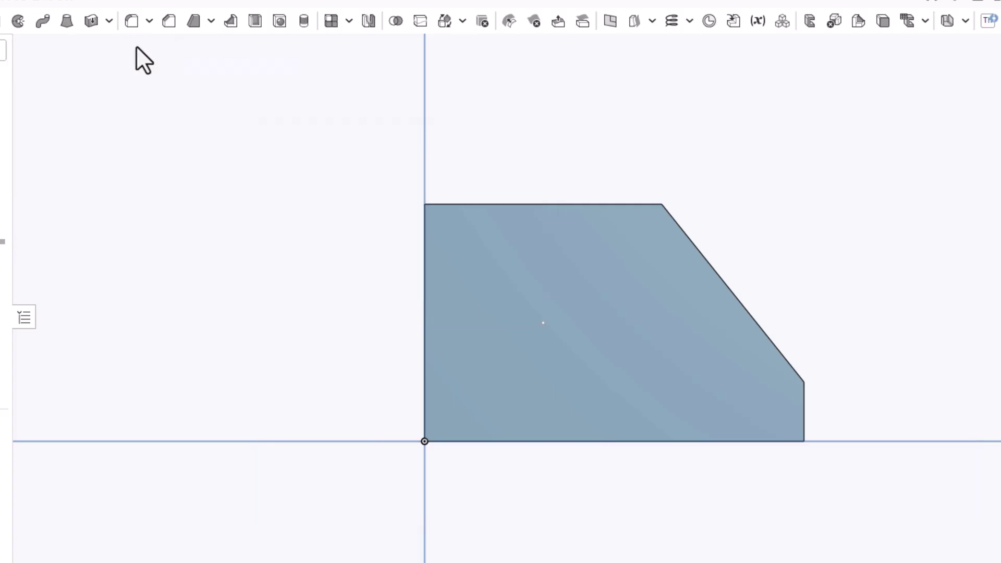
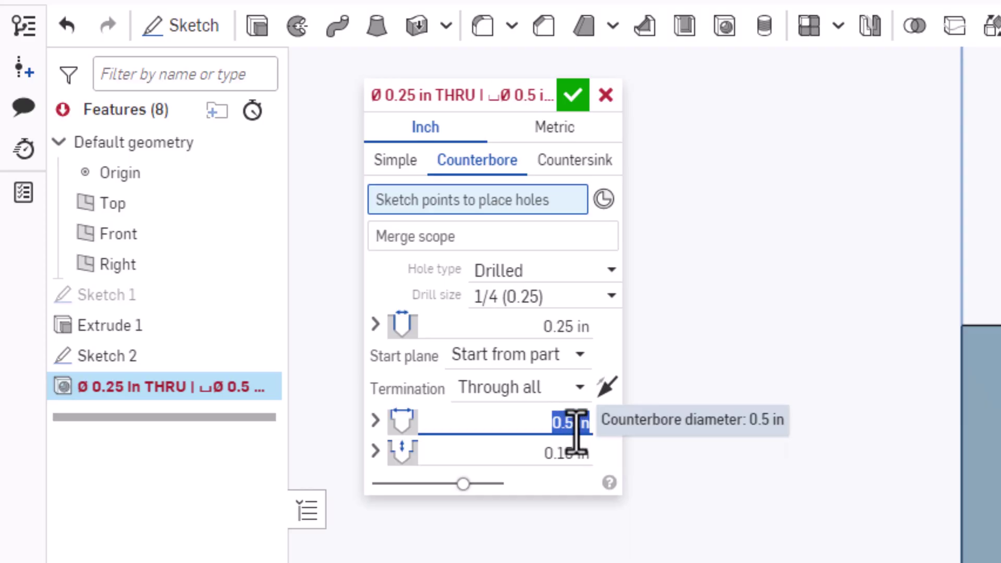
Step: Check the hole callout in the Google Slides drawing and set the counterbored hole's drill diameter to 0.266 in in Onshape
{"action": "left_click", "coordinate": [537, 455]}
{"action": "left_click_drag", "start_coordinate": [536, 456], "coordinate": [599, 473]}
{"action": "key", "text": "BackSpace"}
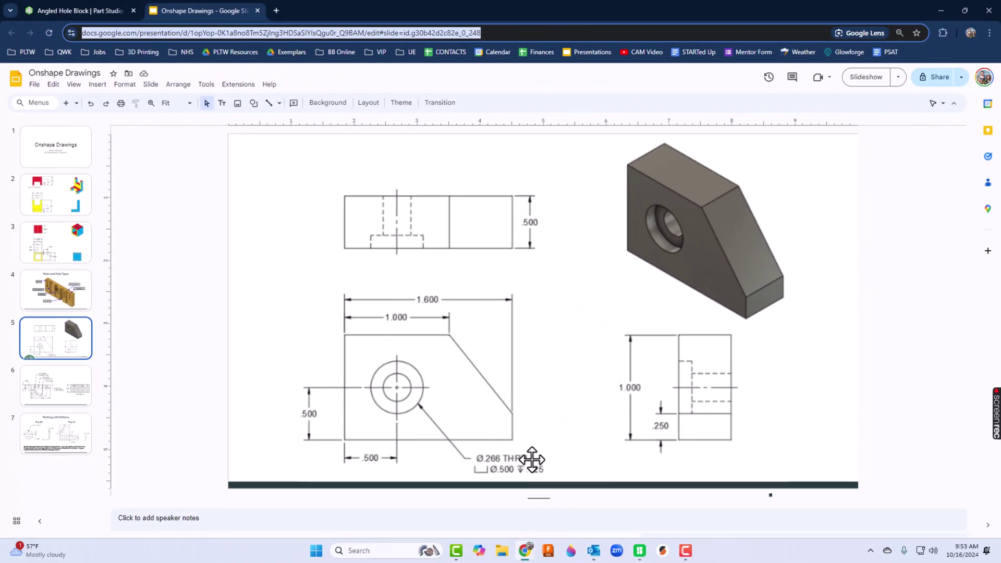
{"action": "left_click", "coordinate": [99, 12]}
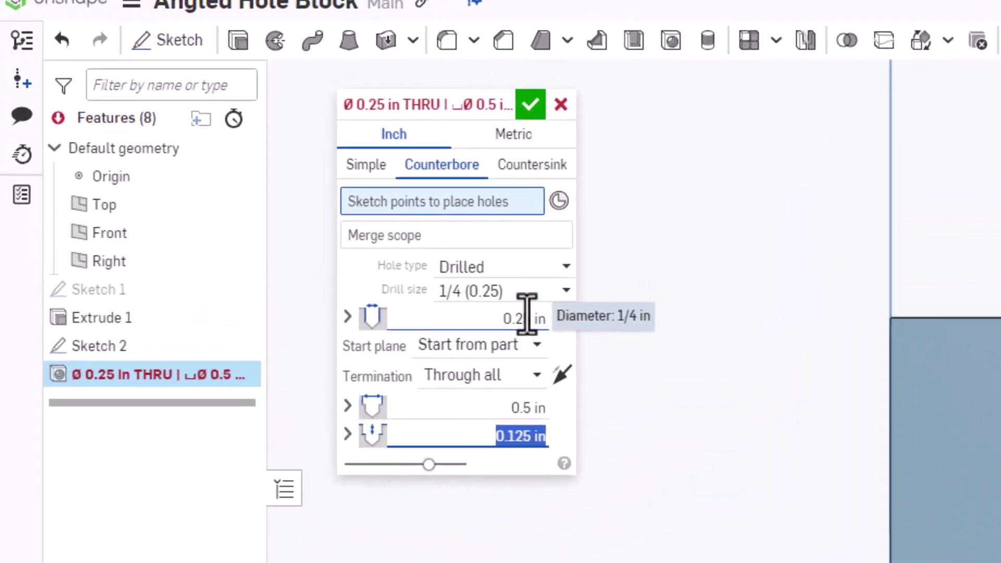
{"action": "left_click", "coordinate": [276, 234]}
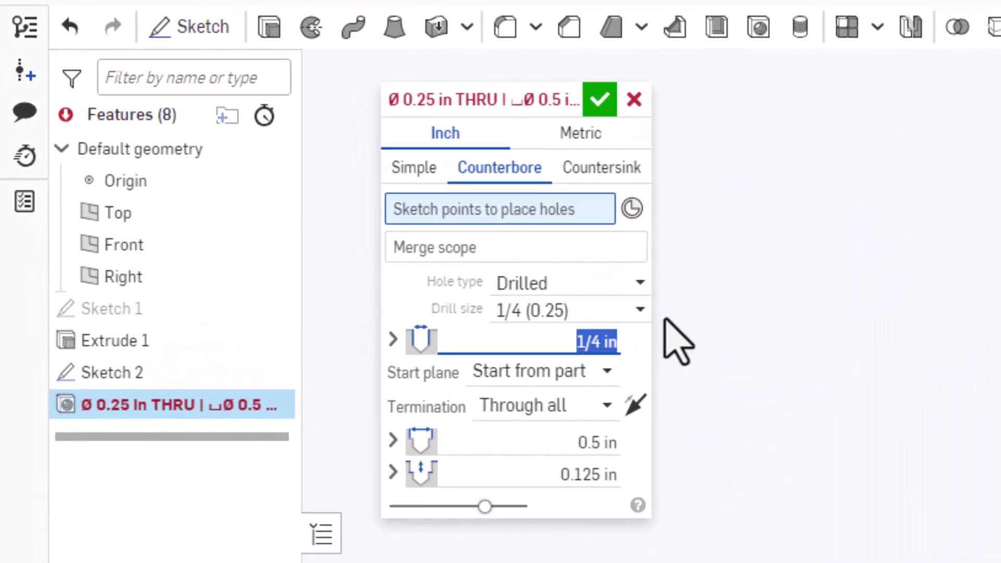
{"action": "type", "text": ".266"}
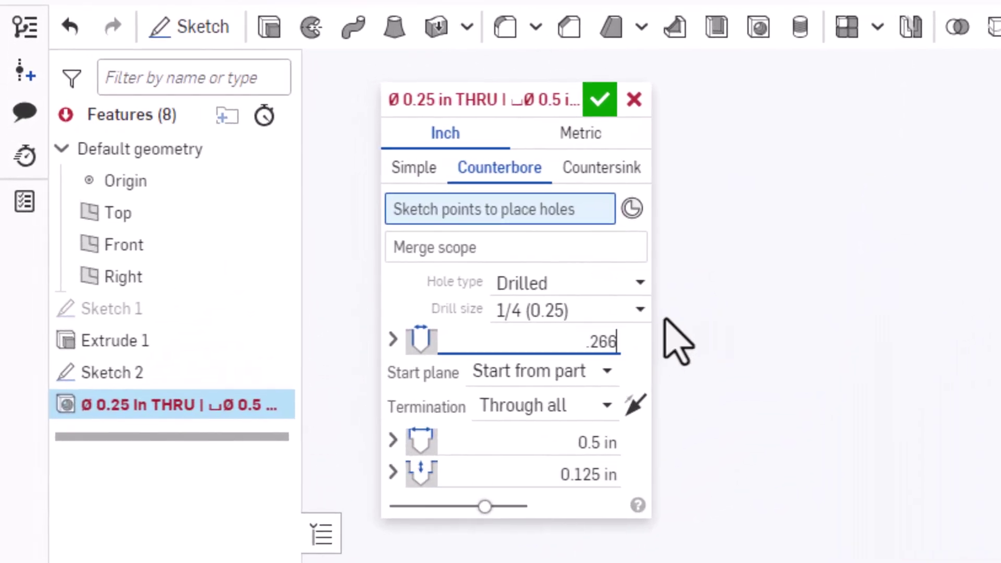
{"action": "key", "text": "Return"}
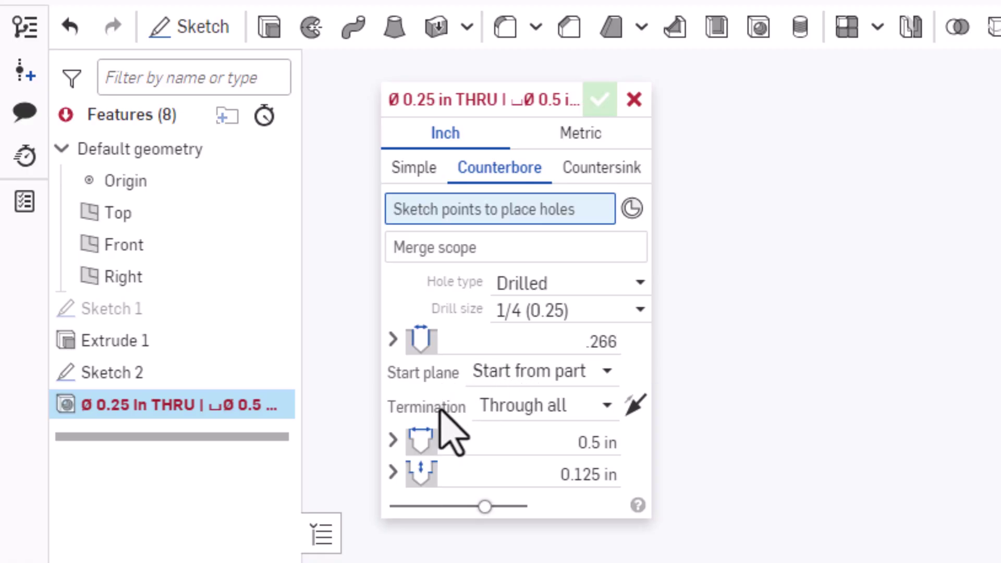
Step: Try the Blind termination to inspect its hole depth setting, and restore the termination to Through all
{"action": "left_click", "coordinate": [547, 406]}
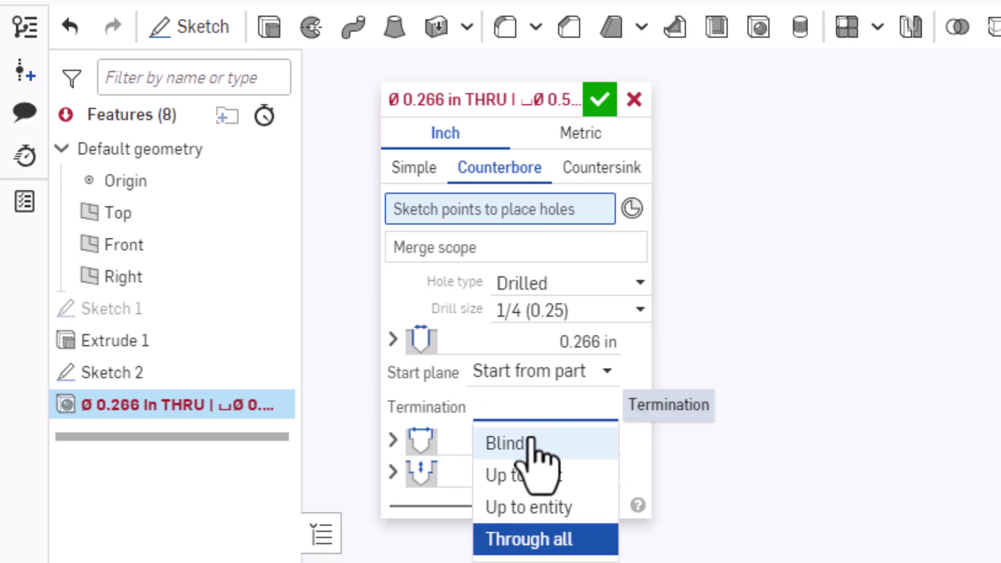
{"action": "left_click", "coordinate": [530, 442]}
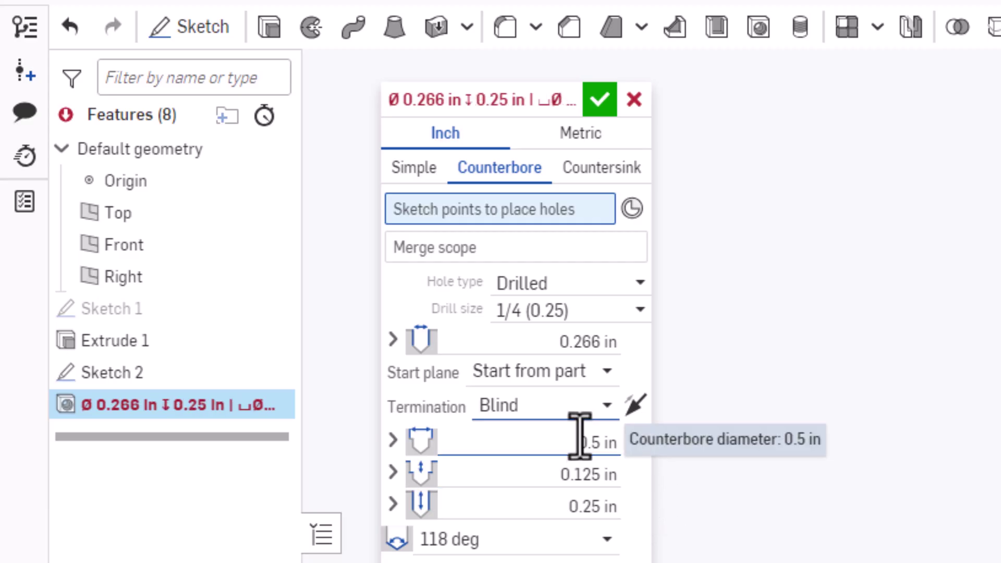
{"action": "left_click", "coordinate": [555, 511]}
{"action": "left_click_drag", "start_coordinate": [555, 511], "coordinate": [614, 509]}
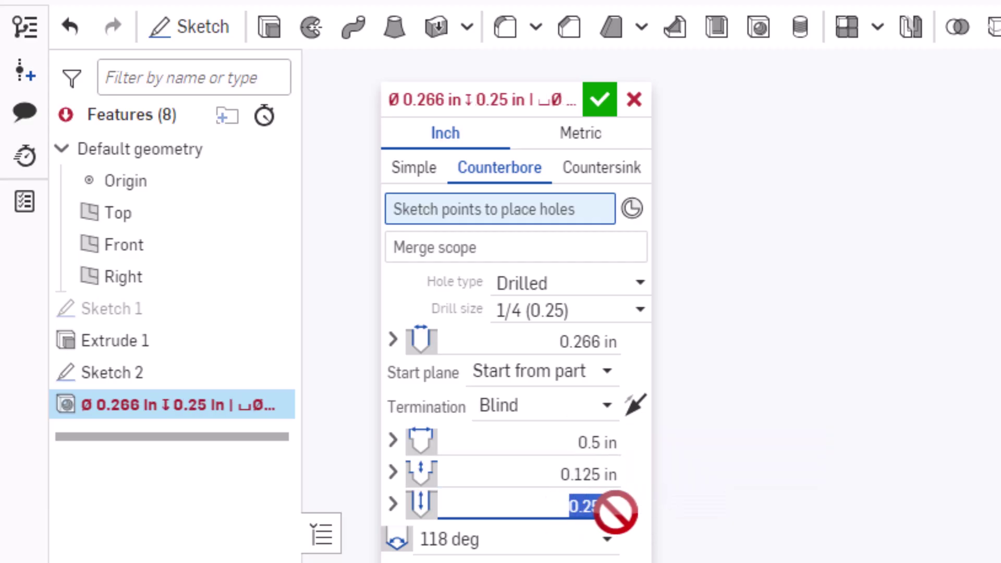
{"action": "left_click", "coordinate": [602, 405]}
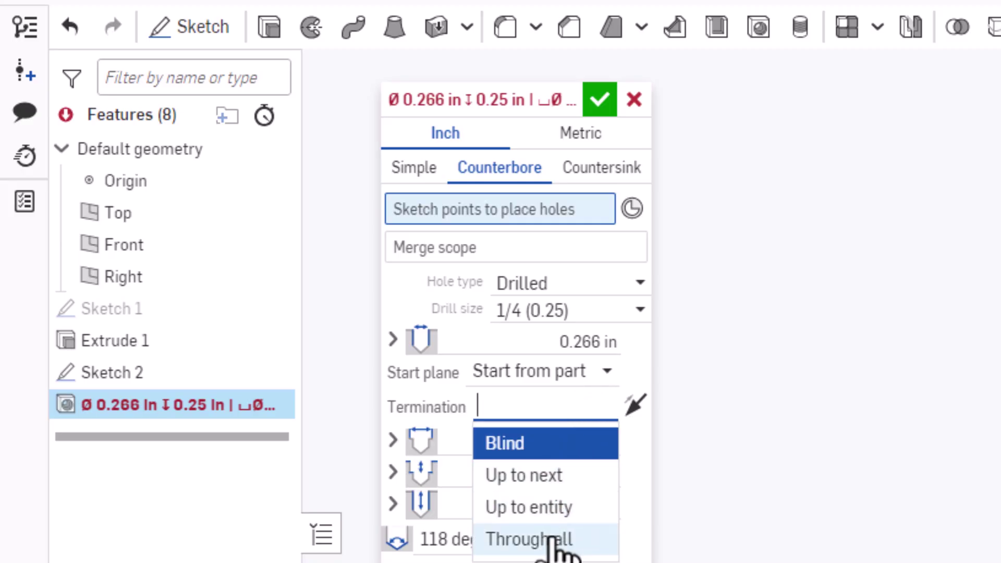
{"action": "left_click", "coordinate": [518, 542]}
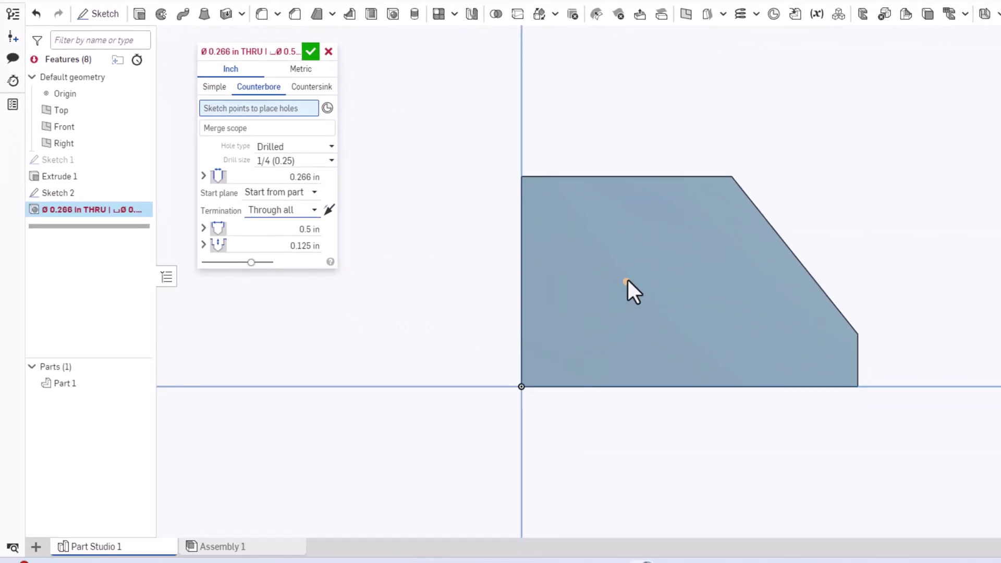
Step: Place the hole at the sketched point, preview the Simple and Countersink styles, and finish it as Counterbore
{"action": "left_click", "coordinate": [627, 280]}
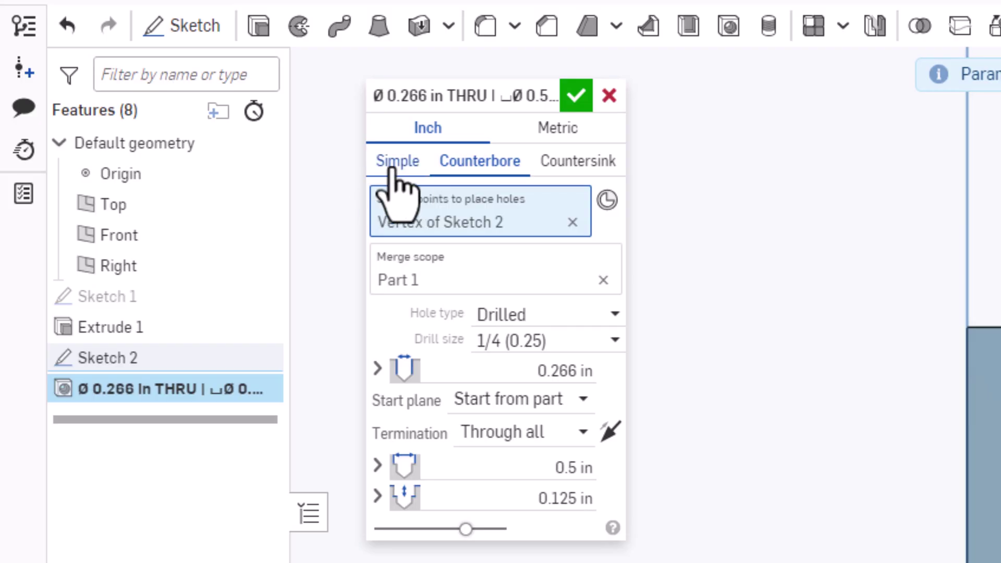
{"action": "left_click", "coordinate": [394, 165]}
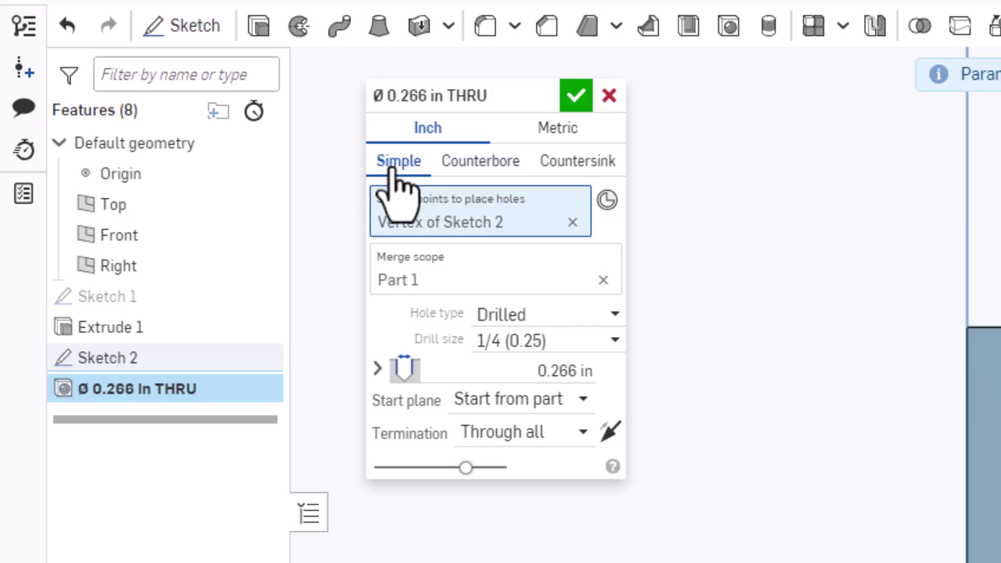
{"action": "left_click", "coordinate": [571, 169]}
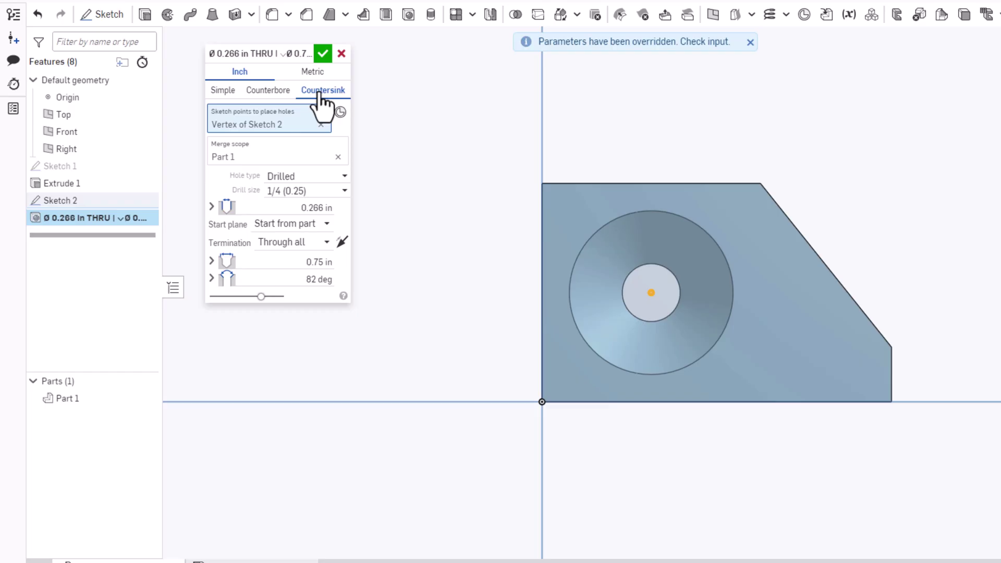
{"action": "right_click_drag", "start_coordinate": [677, 518], "coordinate": [665, 454]}
{"action": "left_click", "coordinate": [263, 99]}
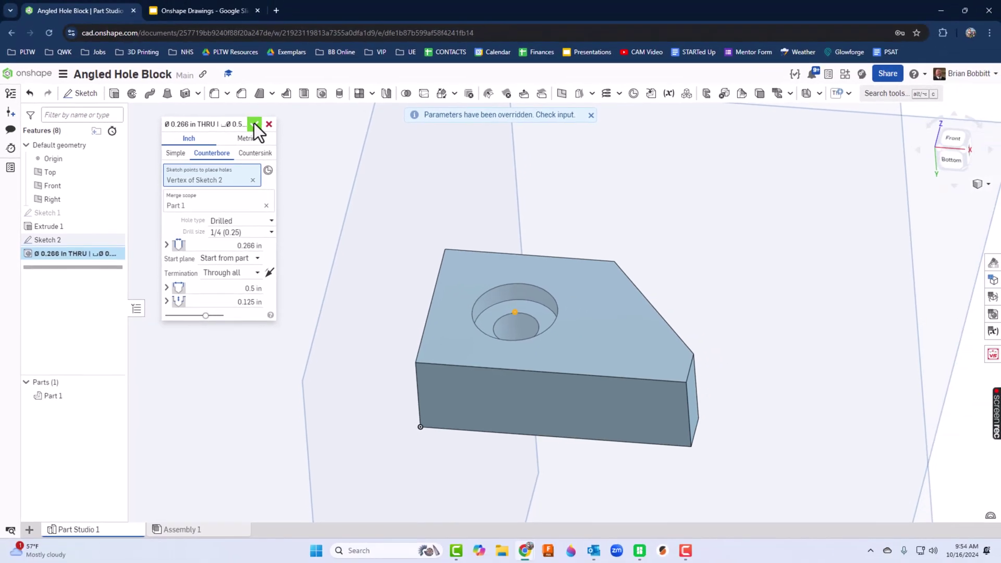
{"action": "left_click", "coordinate": [254, 124]}
{"action": "right_click_drag", "start_coordinate": [893, 264], "coordinate": [860, 319]}
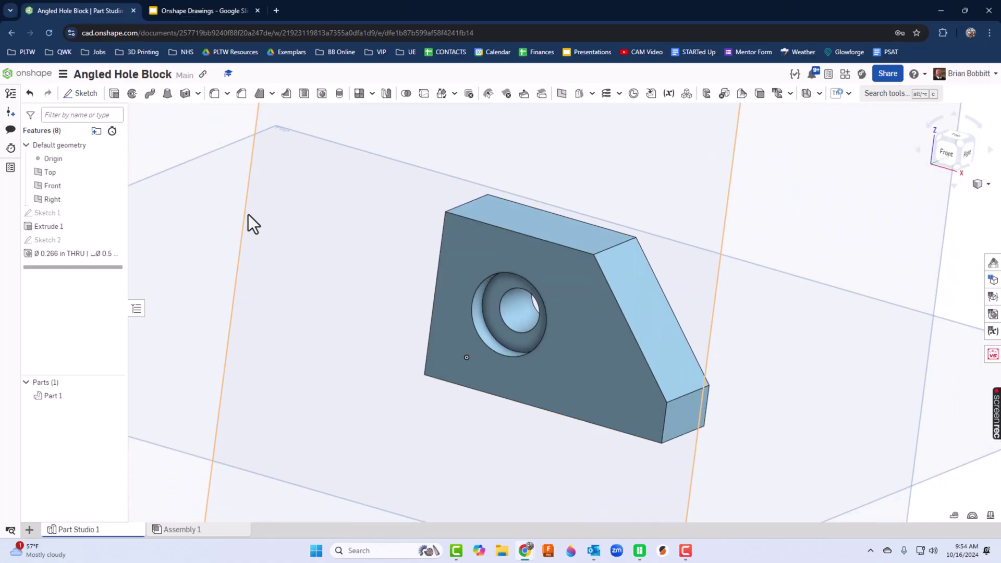
Step: Examine the dimensions and hole callouts of the four-hole block on slide 6 in Google Slides, and return to Onshape
{"action": "left_click", "coordinate": [221, 11]}
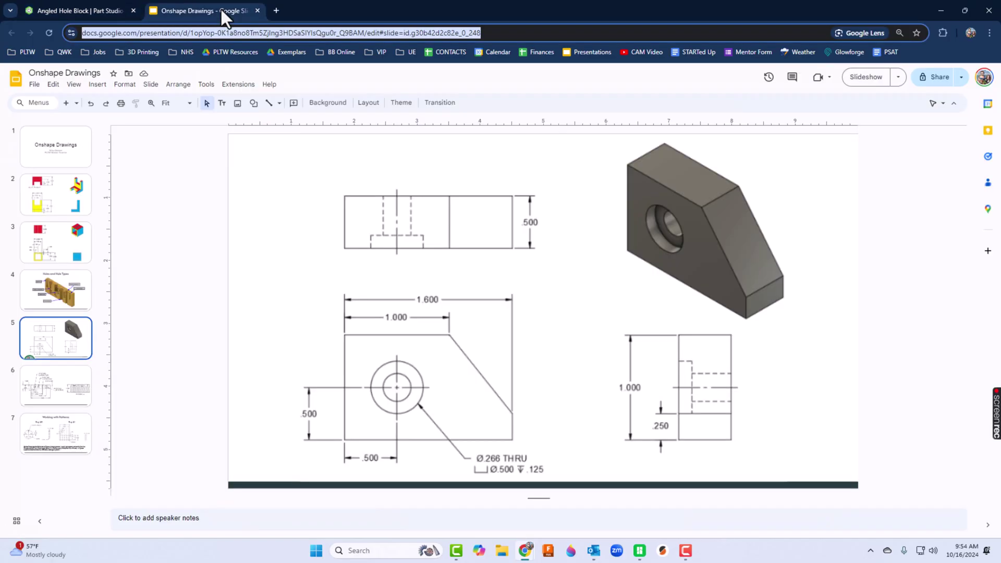
{"action": "left_click", "coordinate": [75, 398]}
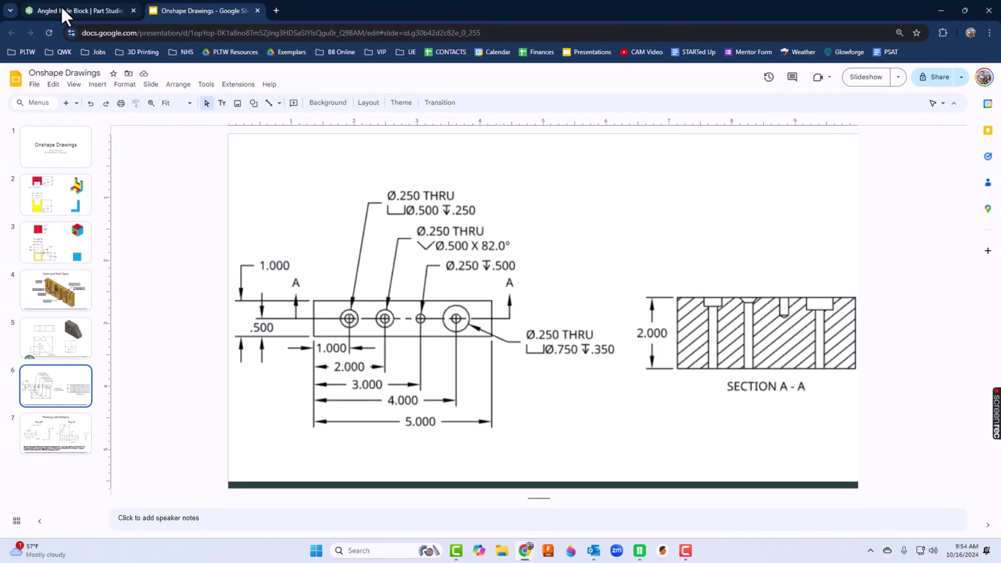
{"action": "left_click", "coordinate": [60, 7]}
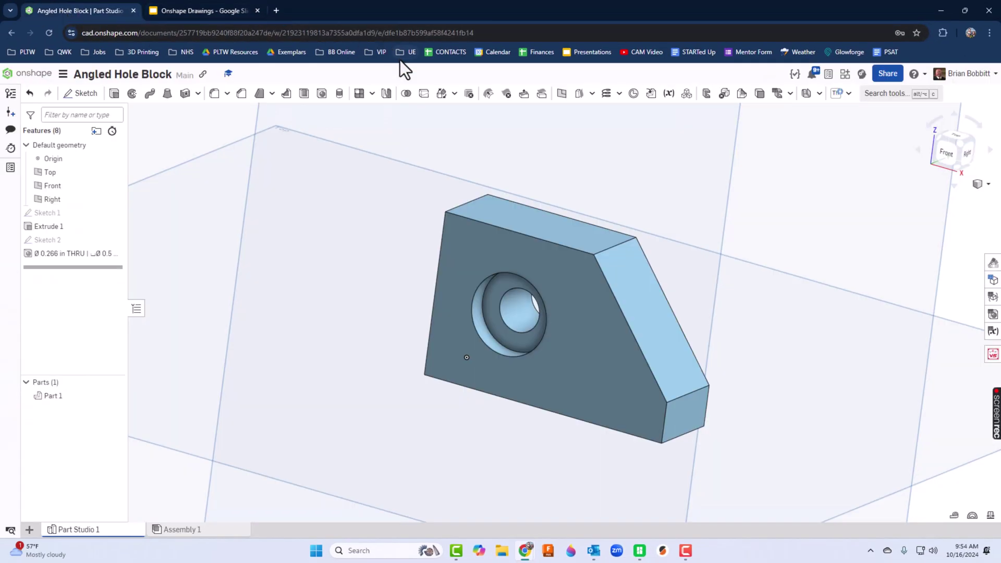
{"action": "scroll", "coordinate": [567, 219], "scroll_direction": "up", "scroll_amount": 5}
{"action": "scroll", "coordinate": [567, 219], "scroll_direction": "down", "scroll_amount": 7}
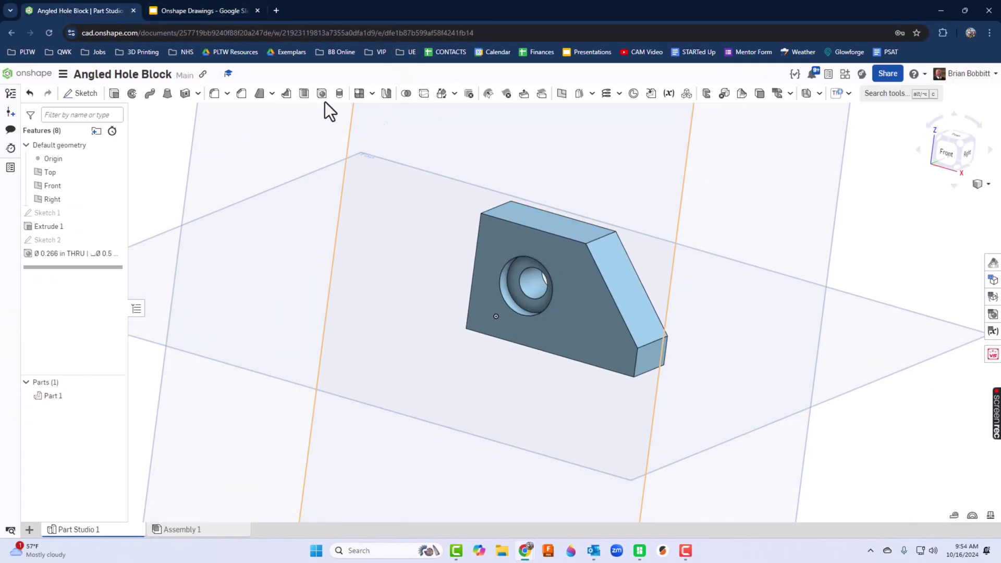
Step: Leave the current document and create a new one named Hole Block
{"action": "left_click", "coordinate": [25, 77]}
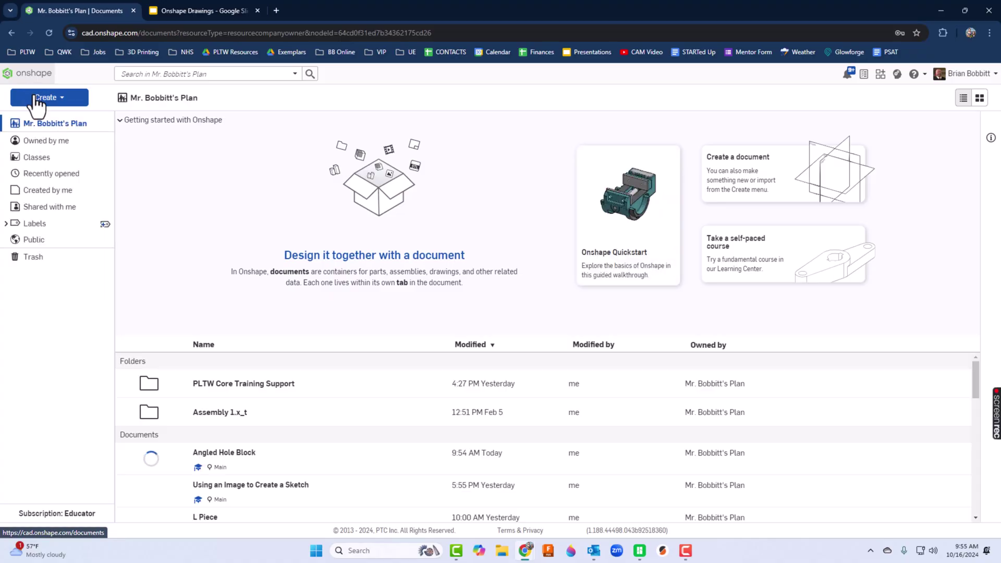
{"action": "left_click", "coordinate": [35, 98]}
{"action": "left_click", "coordinate": [48, 116]}
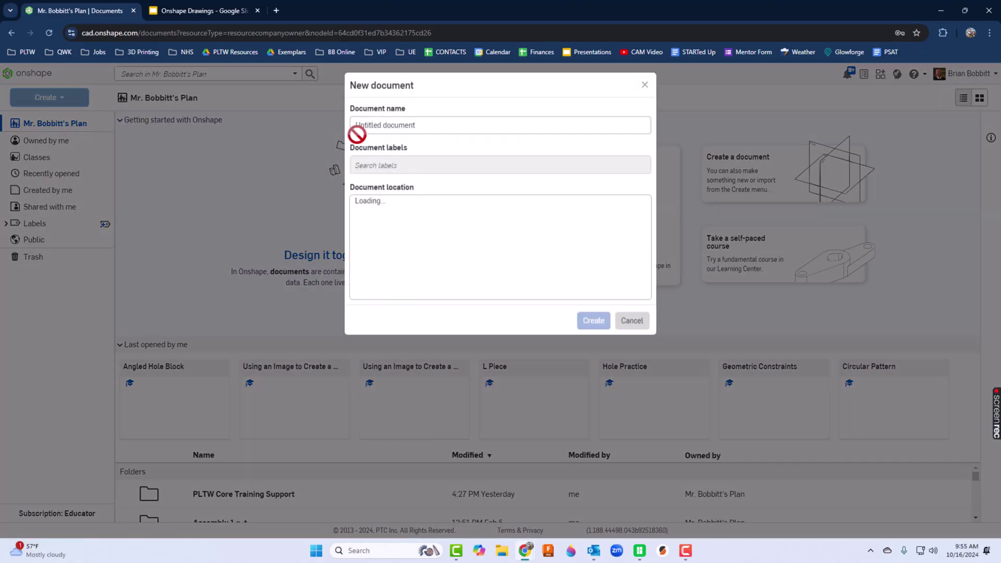
{"action": "type", "text": "Hole Block"}
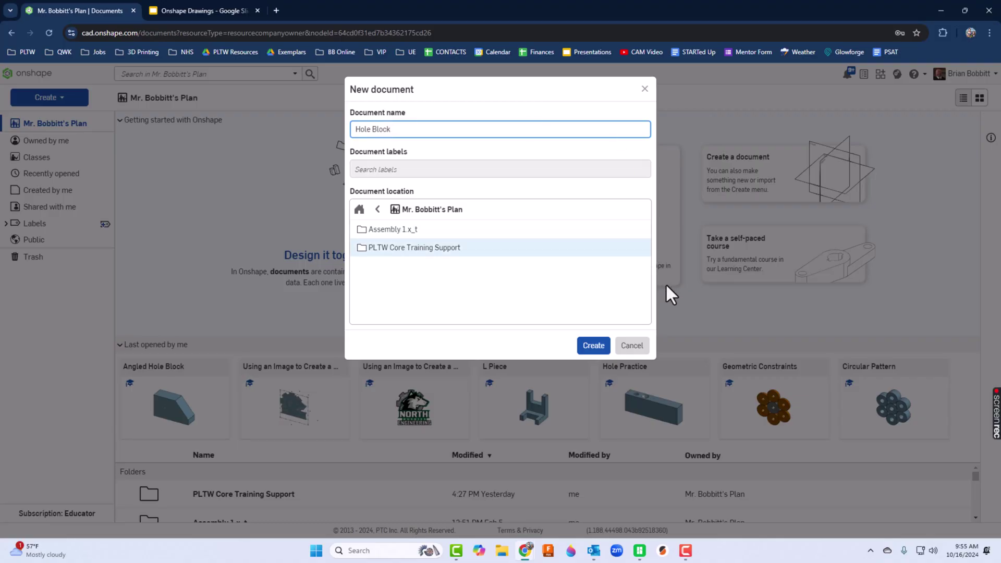
{"action": "left_click", "coordinate": [595, 345]}
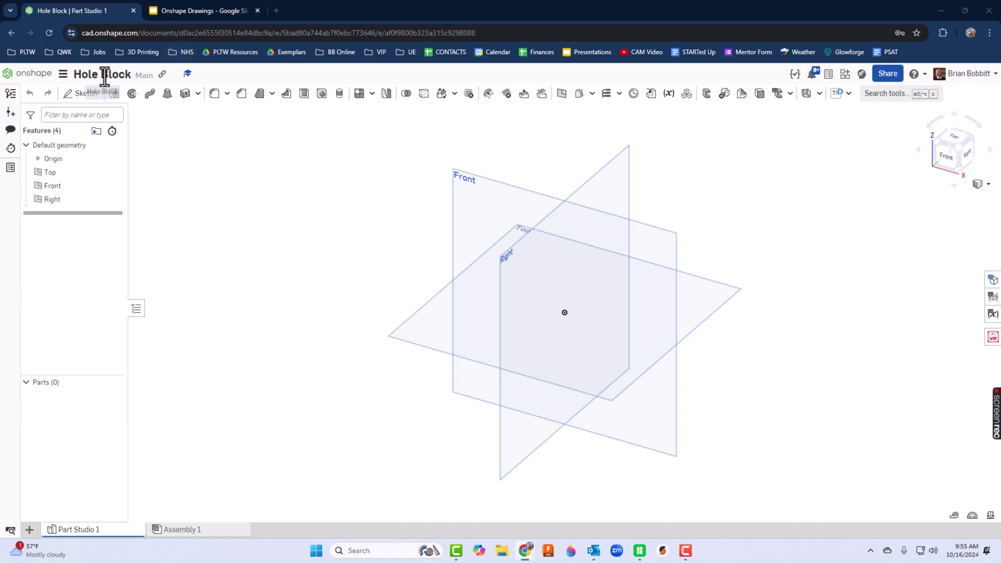
Step: Start a sketch on the Front plane and draw a corner rectangle from the origin, about 6.128 by 2.328 in
{"action": "key", "text": "shift+s"}
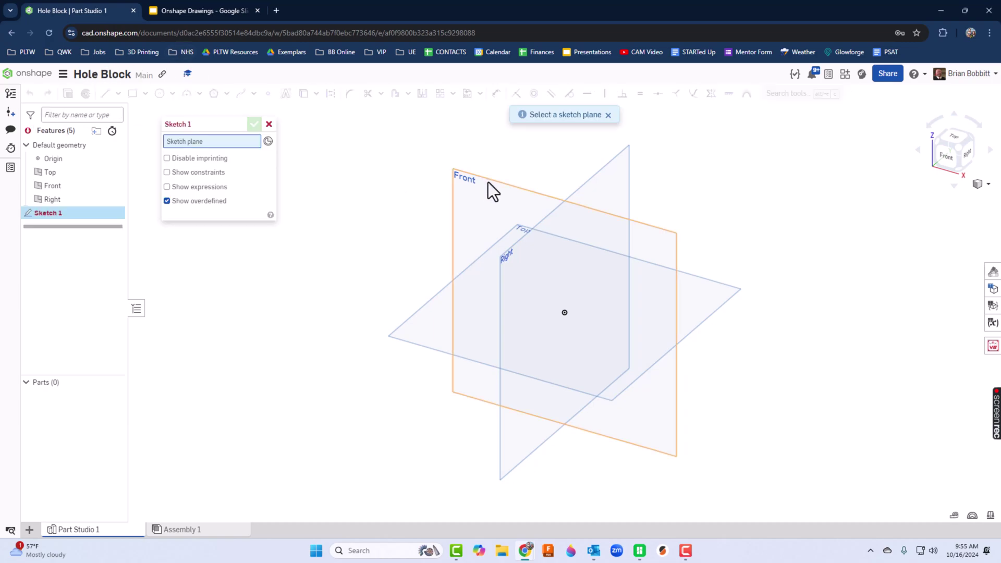
{"action": "left_click", "coordinate": [488, 182]}
{"action": "key", "text": "n"}
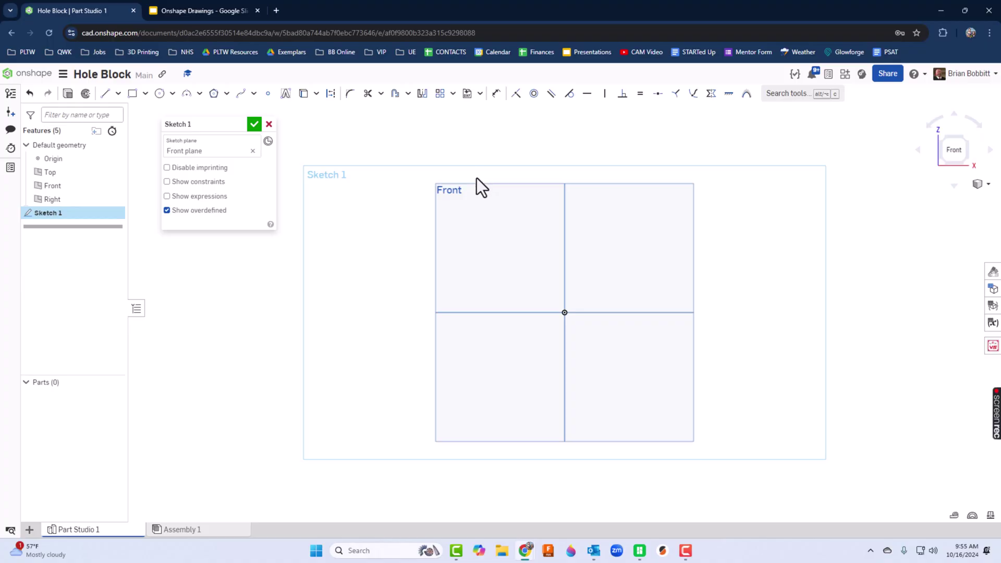
{"action": "mouse_move", "coordinate": [550, 293]}
{"action": "middle_mouse_down"}
{"action": "mouse_move", "coordinate": [517, 305]}
{"action": "mouse_move", "coordinate": [390, 312]}
{"action": "middle_mouse_up"}
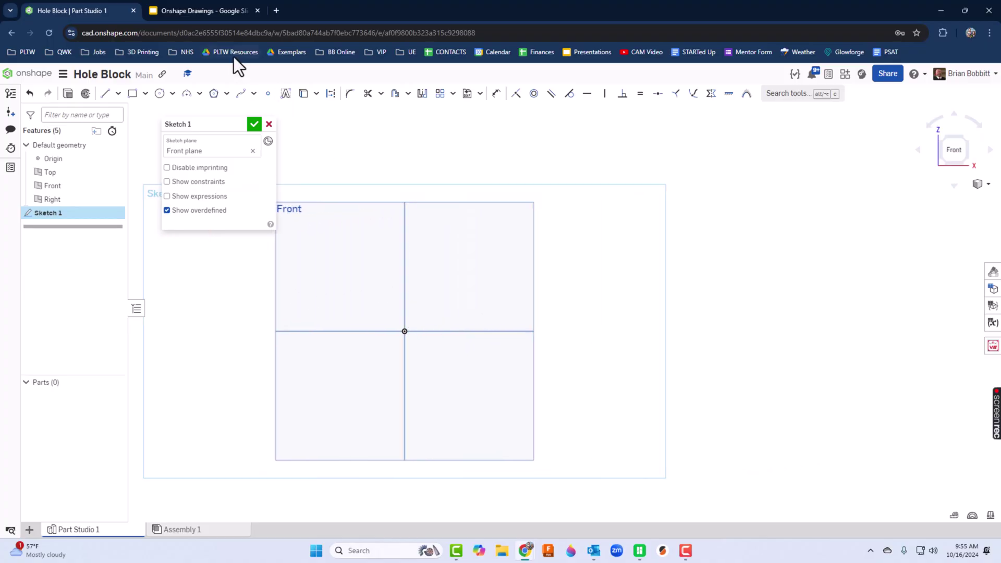
{"action": "left_click", "coordinate": [132, 94]}
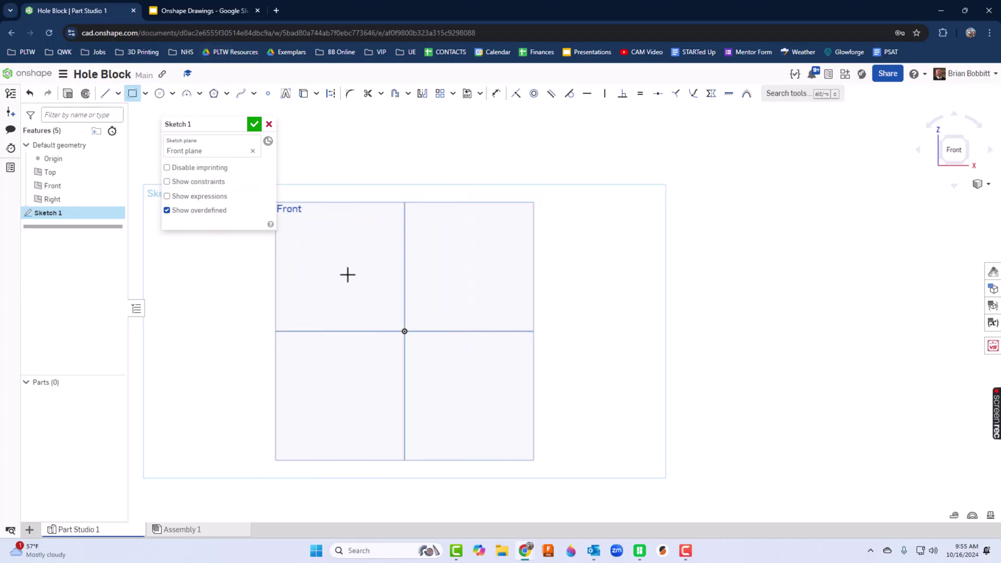
{"action": "left_click", "coordinate": [406, 330]}
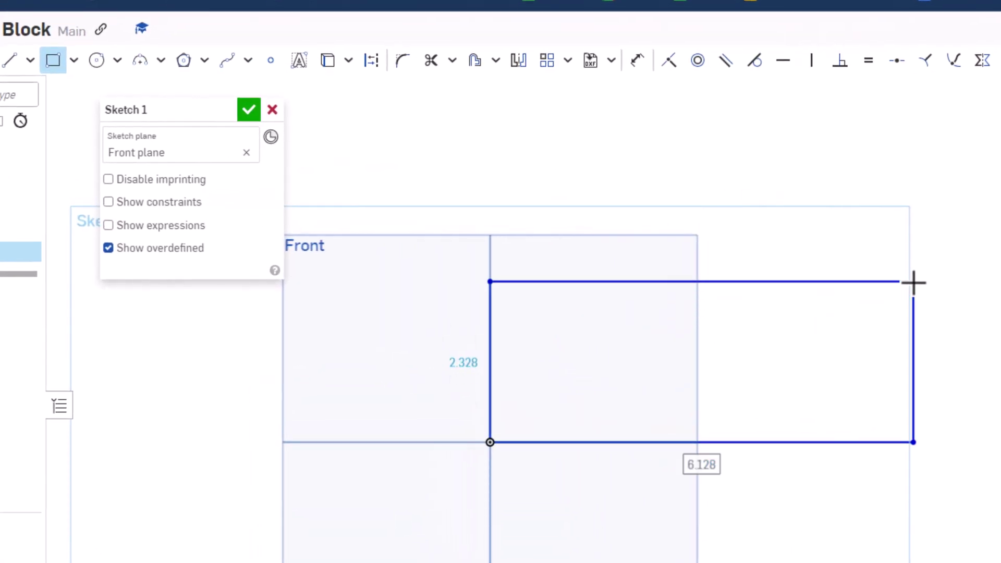
{"action": "left_click", "coordinate": [913, 282]}
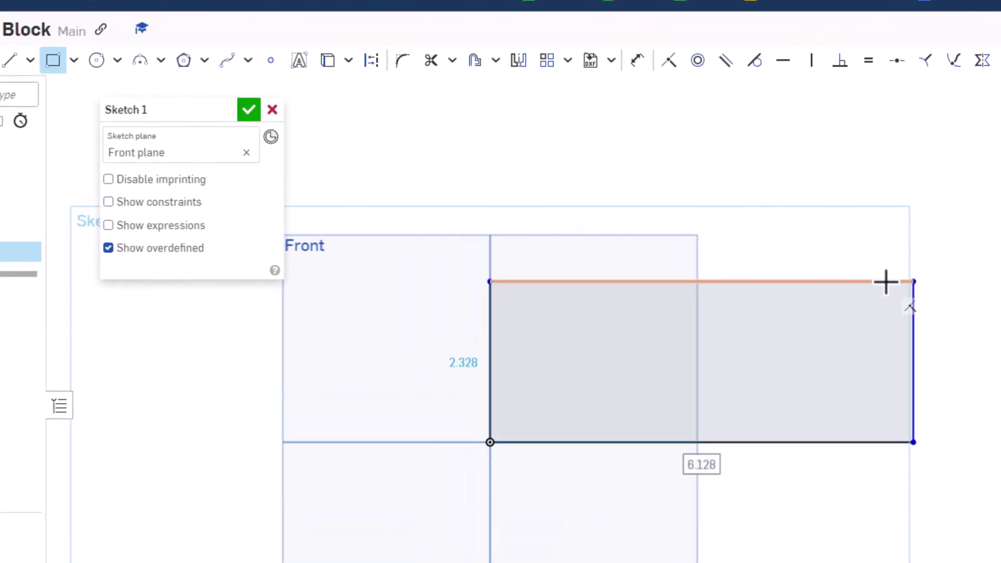
Step: Set the rectangle's width to 5 in and its height to 2 in
{"action": "type", "text": "5"}
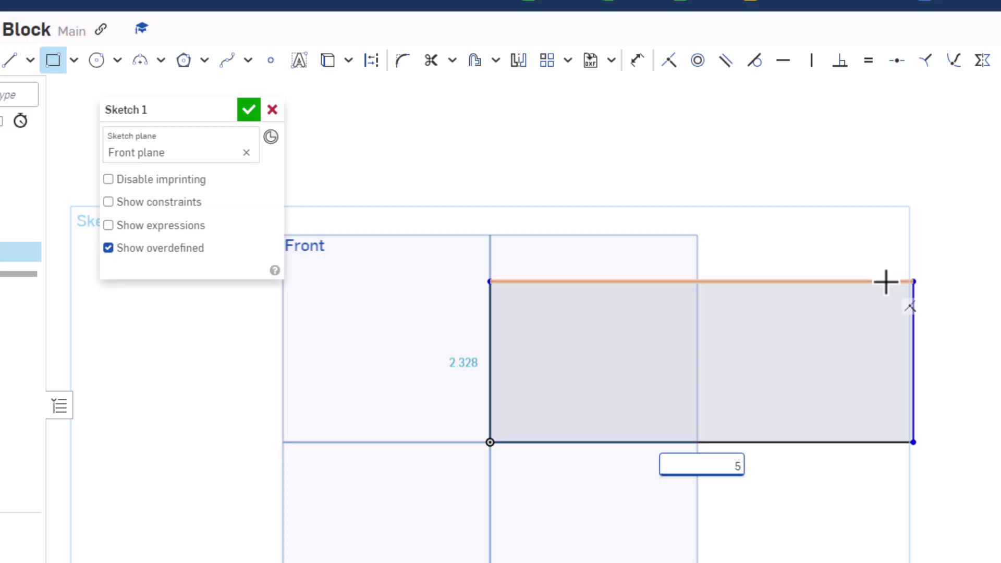
{"action": "key", "text": "Return"}
{"action": "type", "text": "2"}
{"action": "key", "text": "Return"}
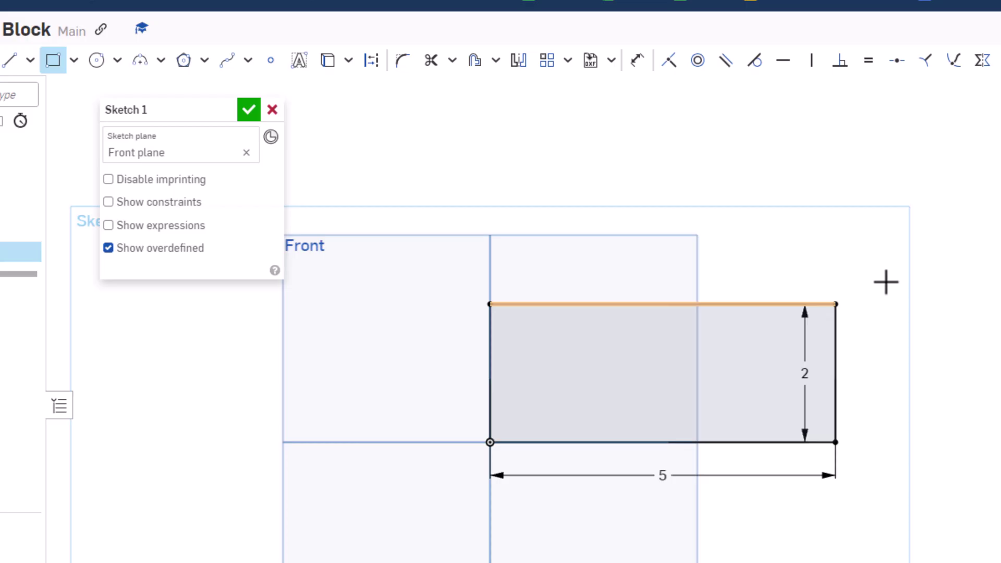
Step: Extrude the rectangle 1 in as a new solid and show the block in isometric view
{"action": "key", "text": "shift+e"}
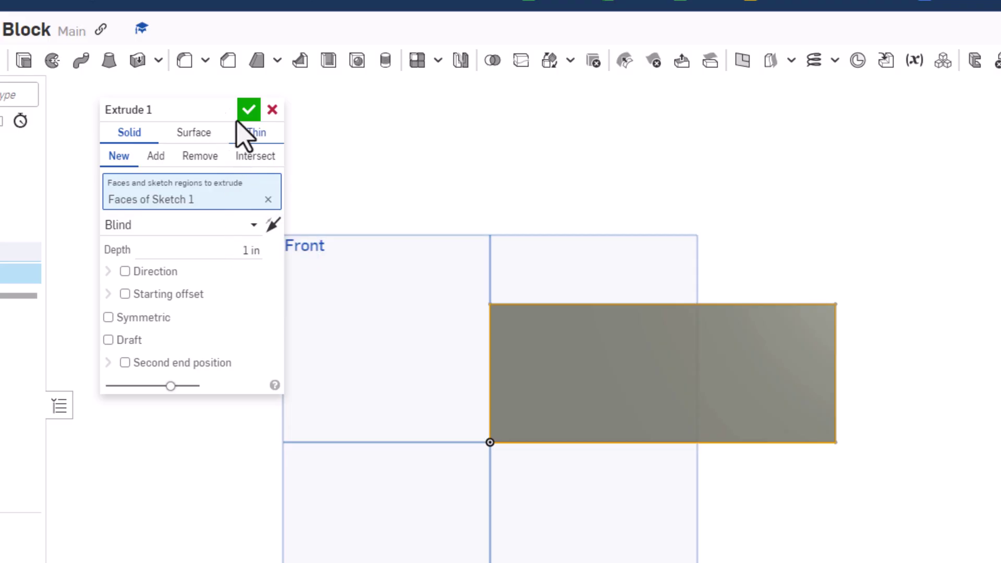
{"action": "left_click", "coordinate": [248, 110]}
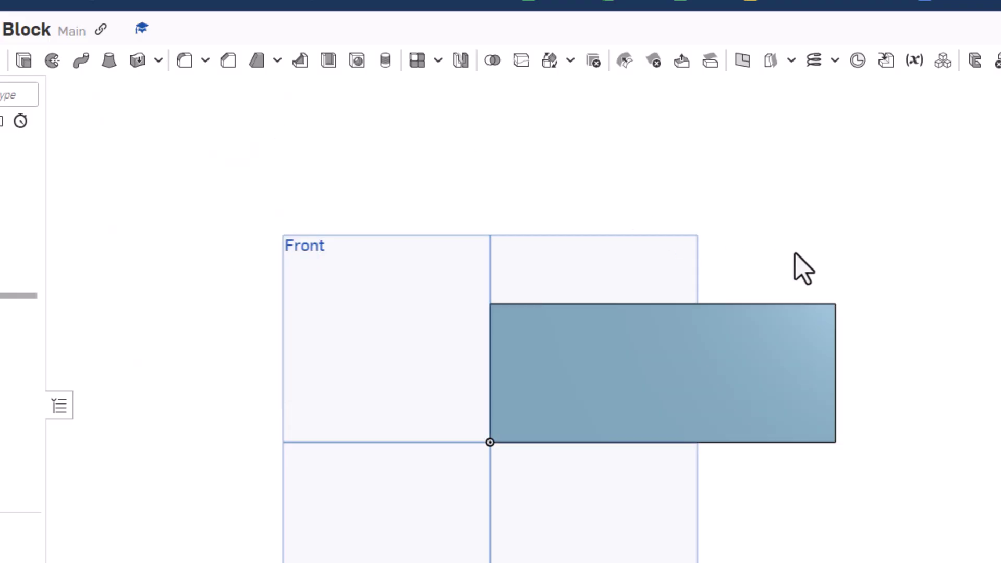
{"action": "key", "text": "shift+7"}
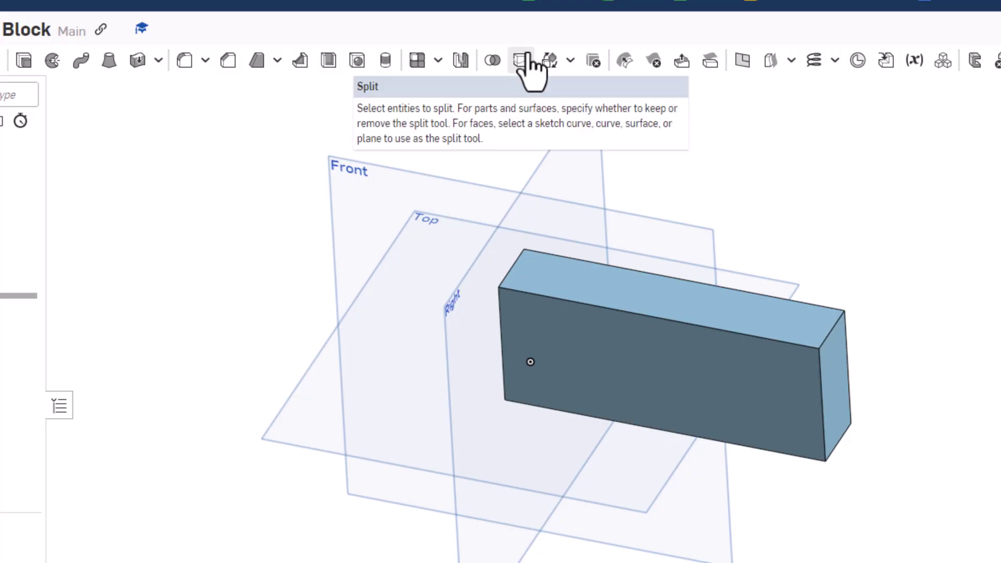
Step: Start a sketch on the block's top face, viewed face-on, with the Point tool active
{"action": "left_click", "coordinate": [80, 93]}
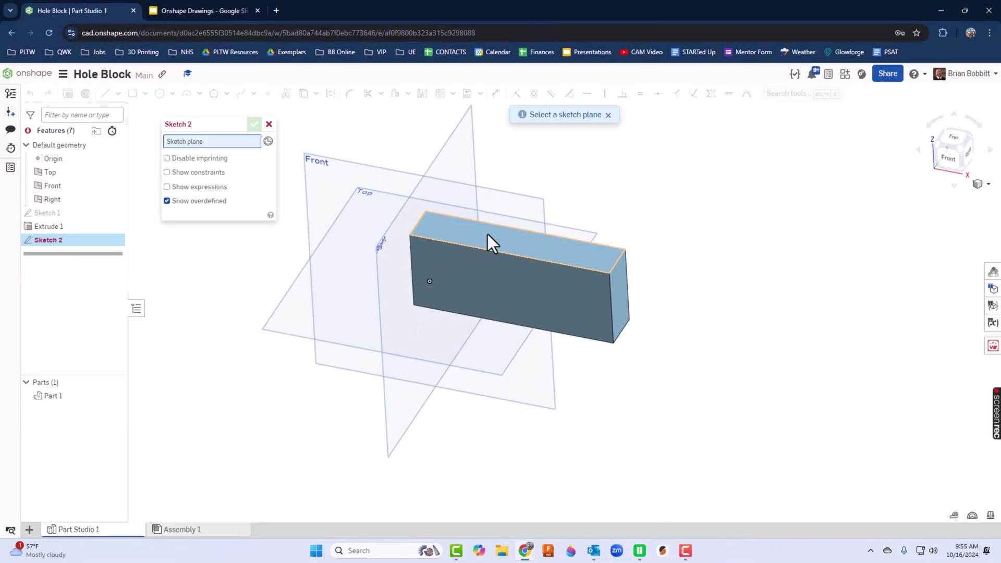
{"action": "left_click", "coordinate": [522, 239]}
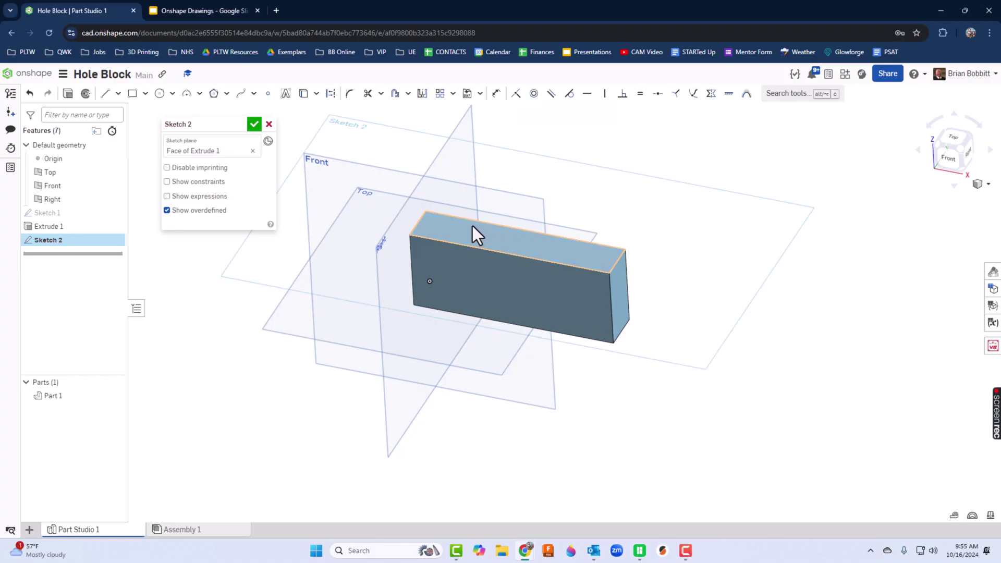
{"action": "key", "text": "n"}
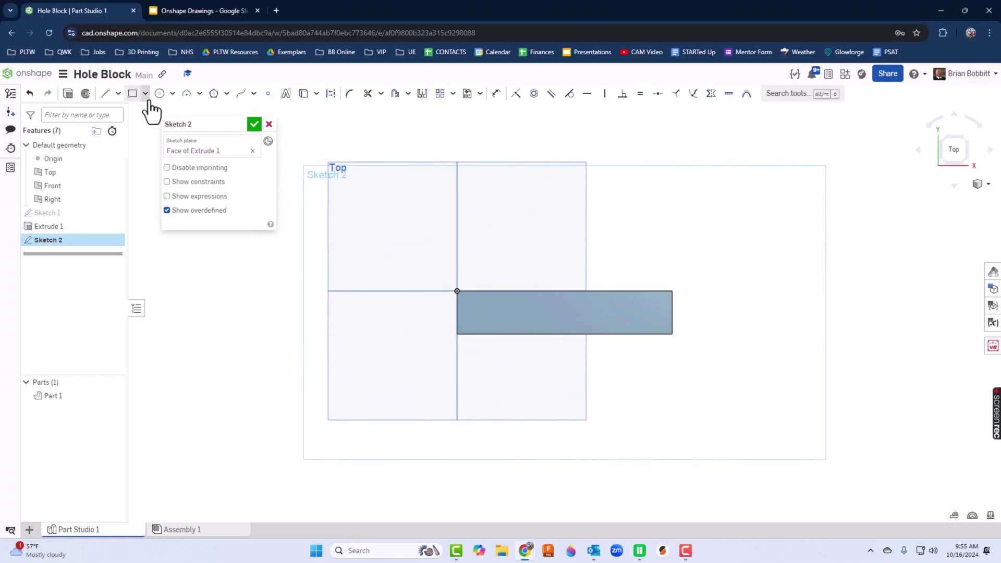
{"action": "left_click", "coordinate": [269, 94]}
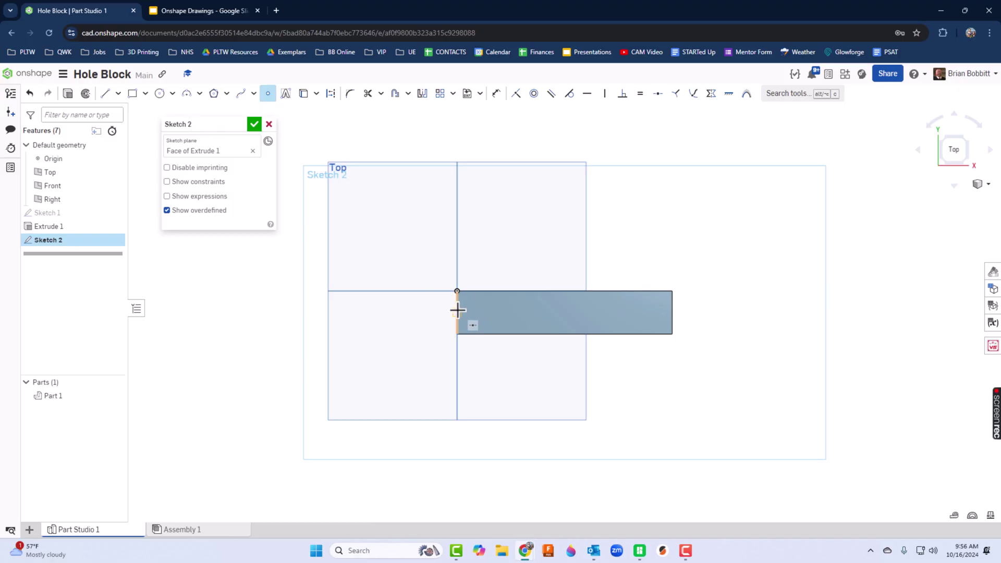
Step: Check the hole layout in Google Slides, return to Onshape, and place four points in line with the midpoint of the face's left edge
{"action": "left_click", "coordinate": [190, 11]}
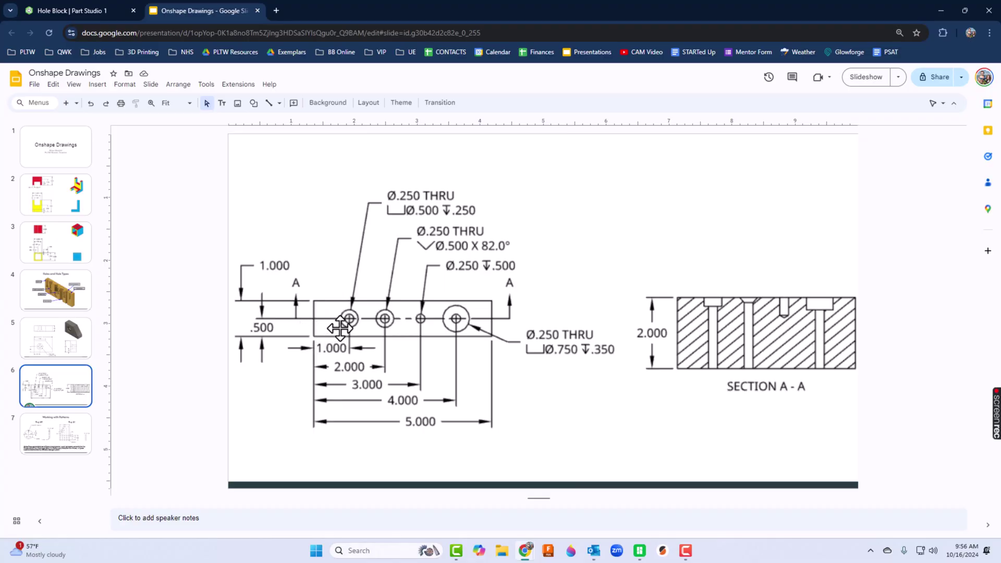
{"action": "left_click", "coordinate": [102, 15]}
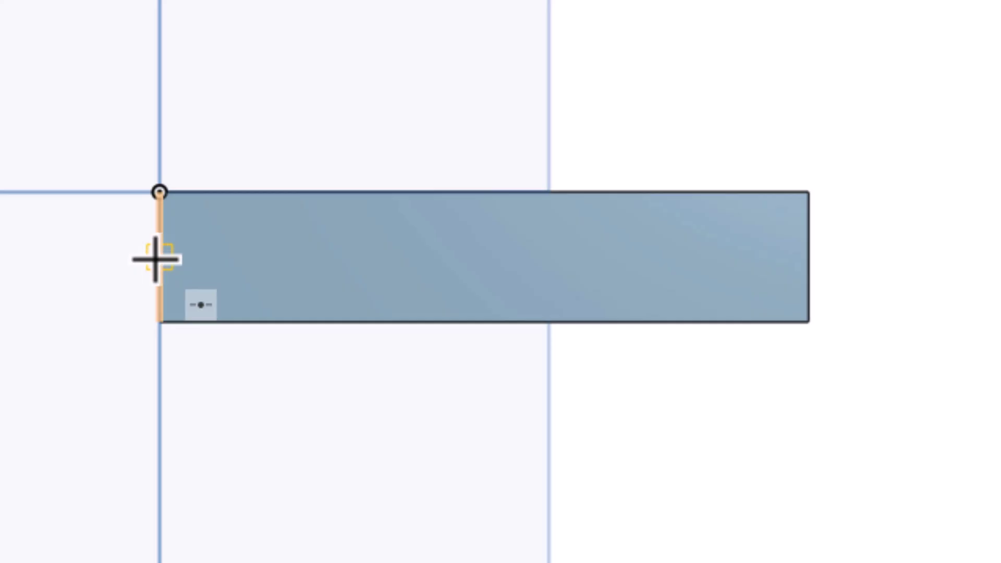
{"action": "left_click", "coordinate": [286, 254]}
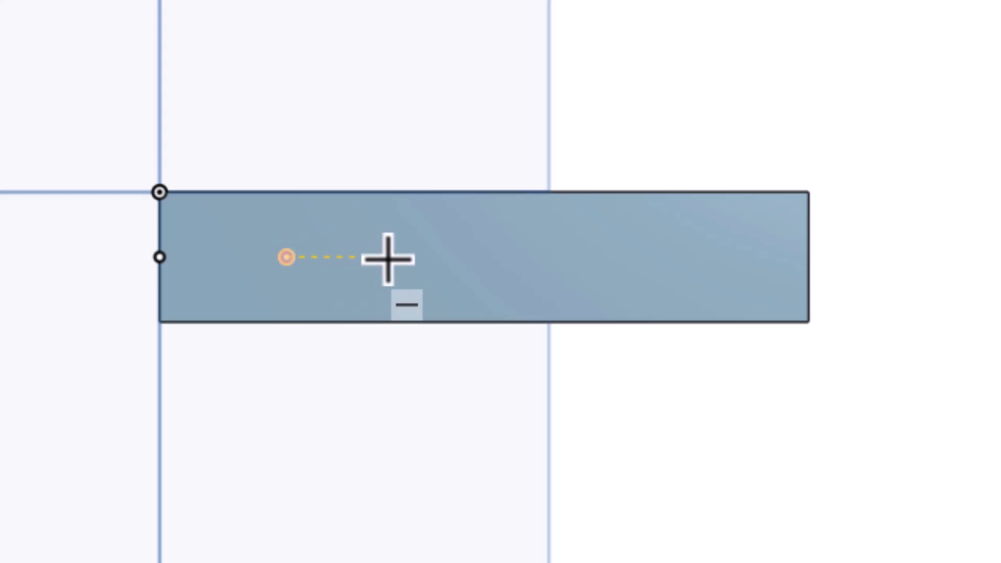
{"action": "left_click", "coordinate": [411, 256]}
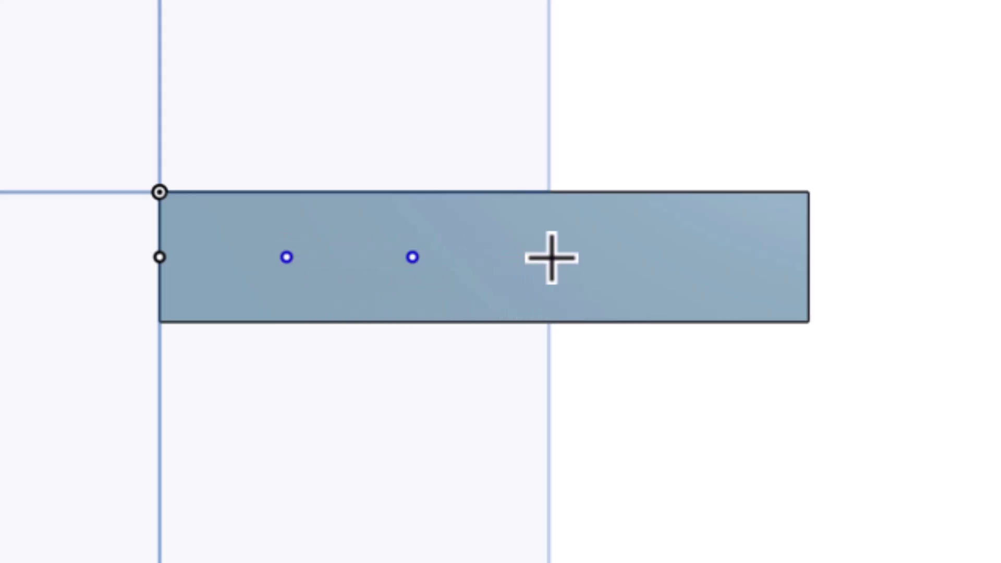
{"action": "left_click", "coordinate": [527, 257]}
{"action": "left_click", "coordinate": [662, 256]}
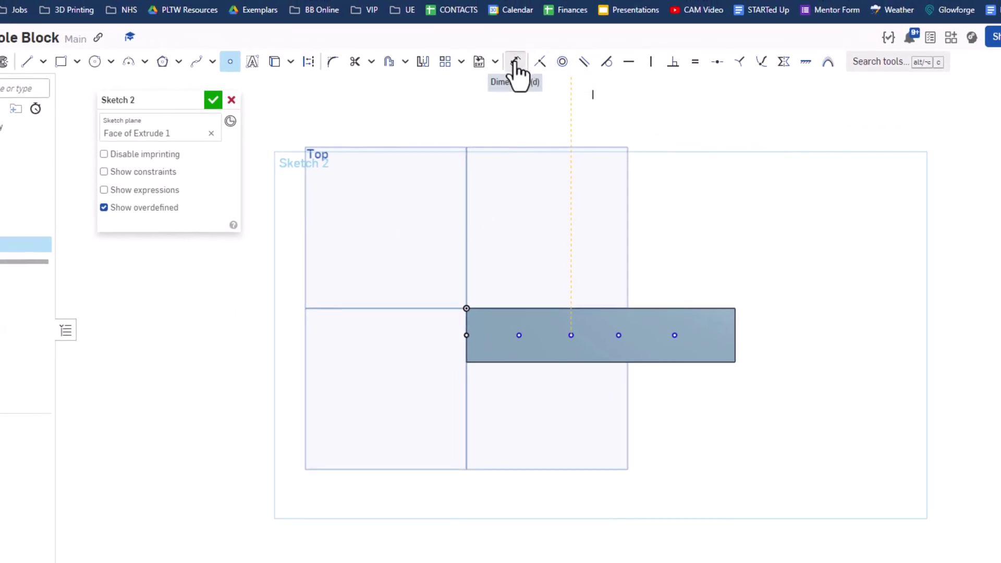
Step: Dimension the first two points from the block's left edge at 1 in and 2 in
{"action": "left_click", "coordinate": [516, 65]}
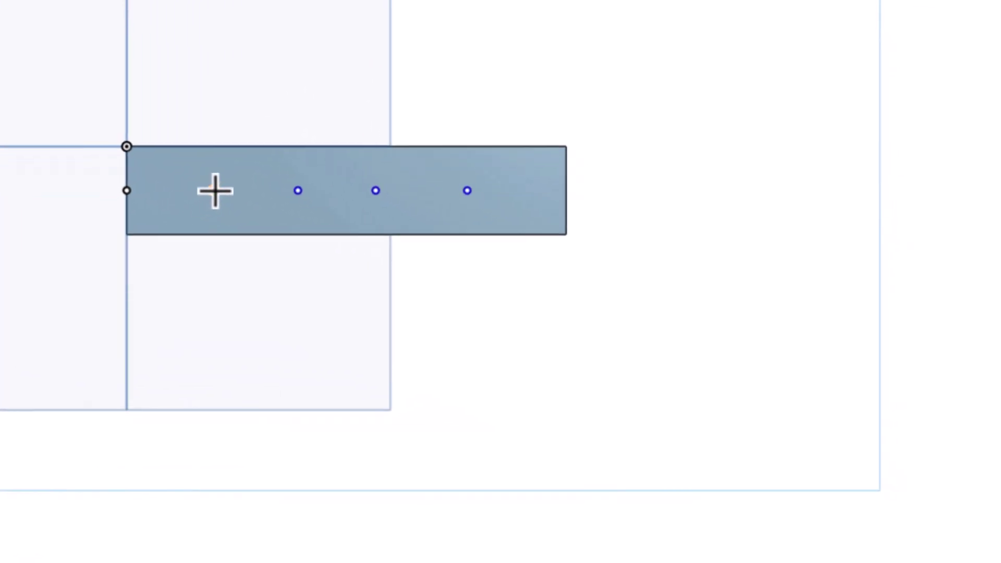
{"action": "left_click", "coordinate": [213, 190]}
{"action": "left_click", "coordinate": [128, 253]}
{"action": "left_click", "coordinate": [204, 324]}
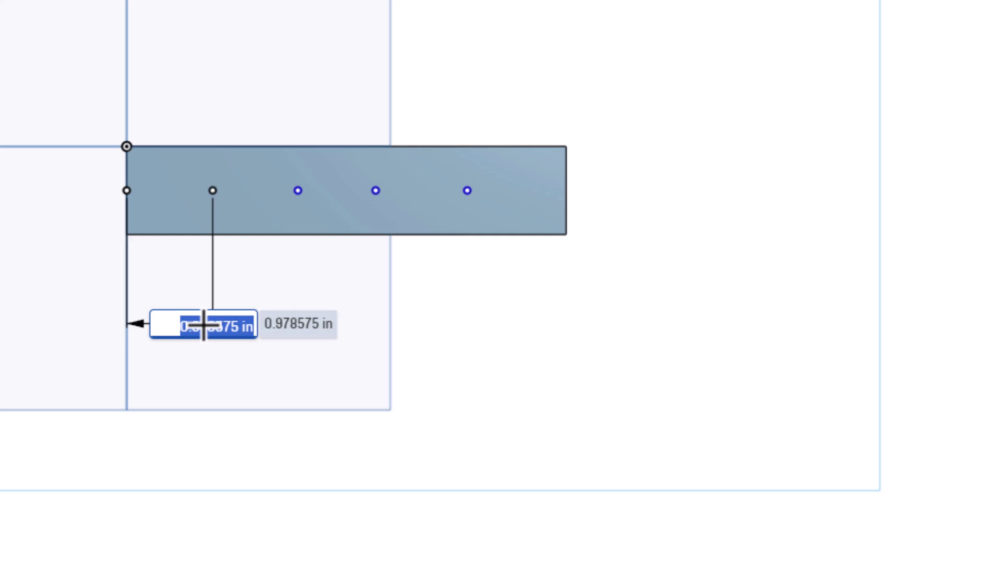
{"action": "type", "text": "1"}
{"action": "key", "text": "Return"}
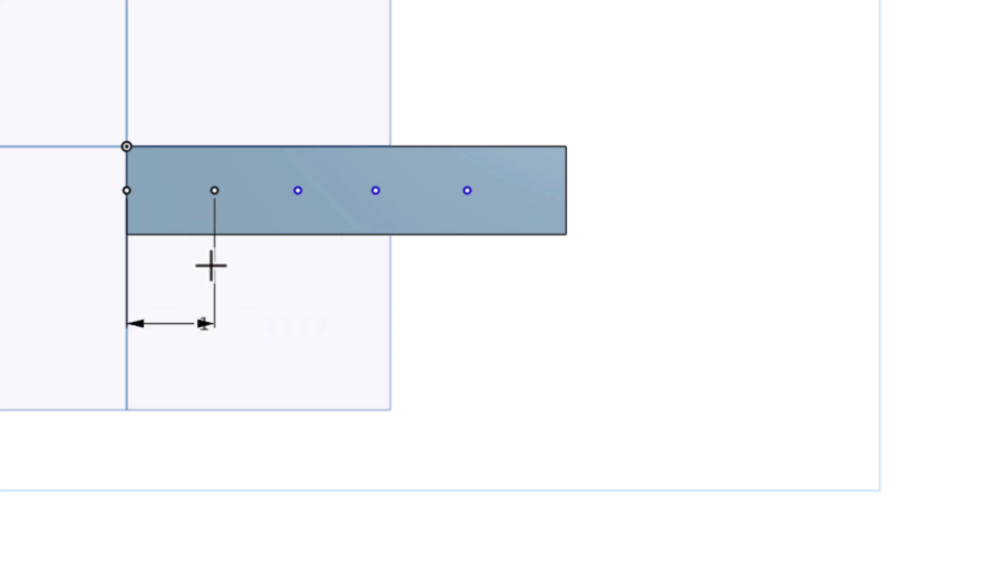
{"action": "left_click", "coordinate": [293, 191]}
{"action": "left_click", "coordinate": [291, 365]}
{"action": "type", "text": "2"}
{"action": "key", "text": "Return"}
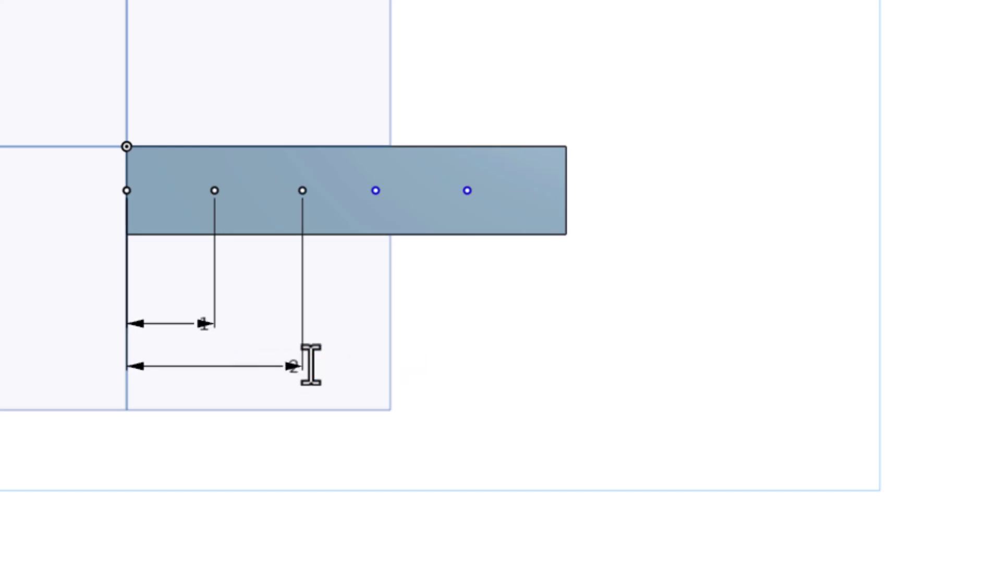
Step: Dimension the third and fourth points from the left edge at 3 in and 4 in, and finish the sketch
{"action": "left_click", "coordinate": [376, 191]}
{"action": "left_click", "coordinate": [384, 433]}
{"action": "key", "text": "Return"}
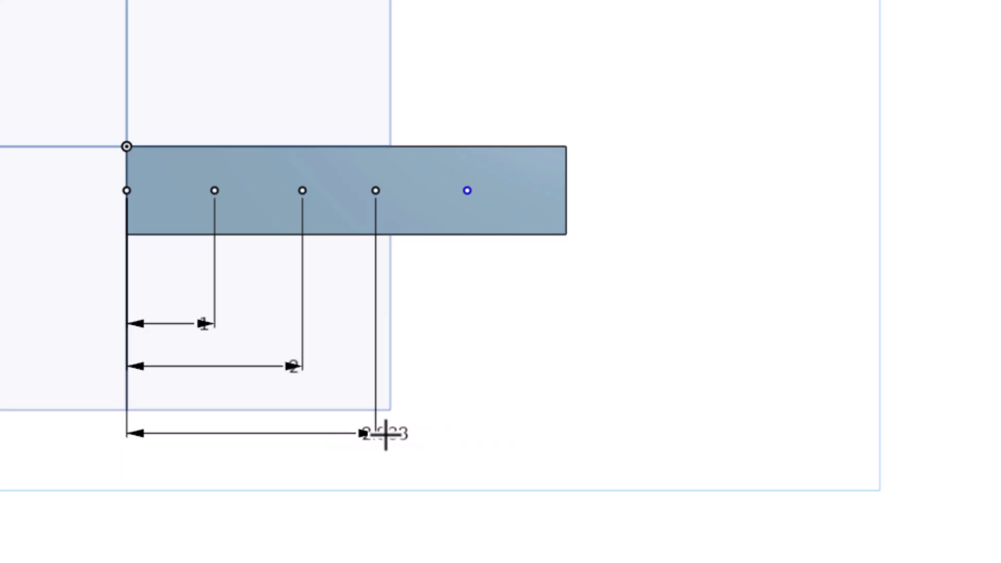
{"action": "left_click", "coordinate": [468, 190]}
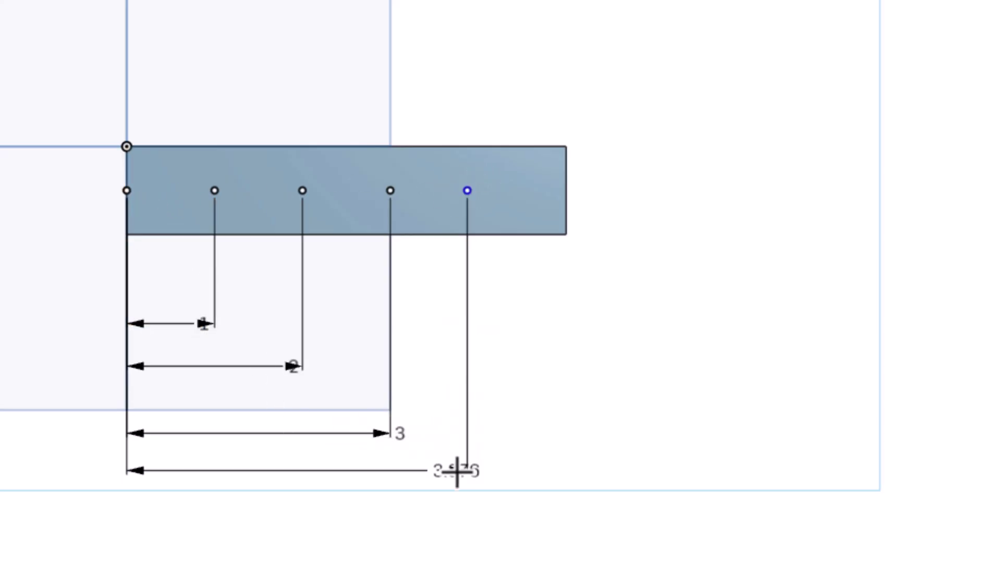
{"action": "left_click", "coordinate": [457, 471]}
{"action": "type", "text": "4"}
{"action": "key", "text": "Return"}
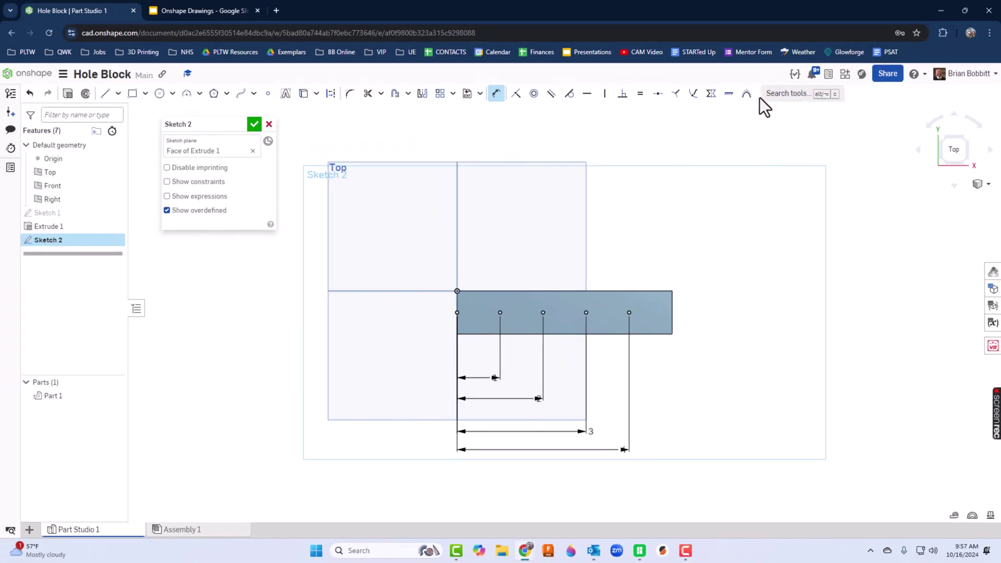
{"action": "left_click", "coordinate": [254, 125]}
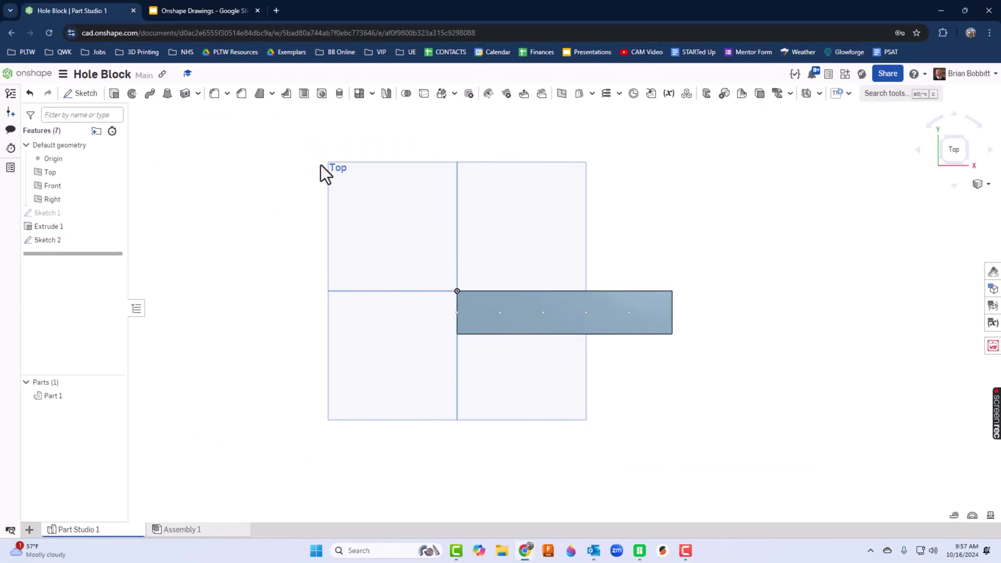
Step: Start a counterbore Hole feature, check the hole callouts on the Google Slides drawing, and return to Onshape
{"action": "key", "text": "shift+7"}
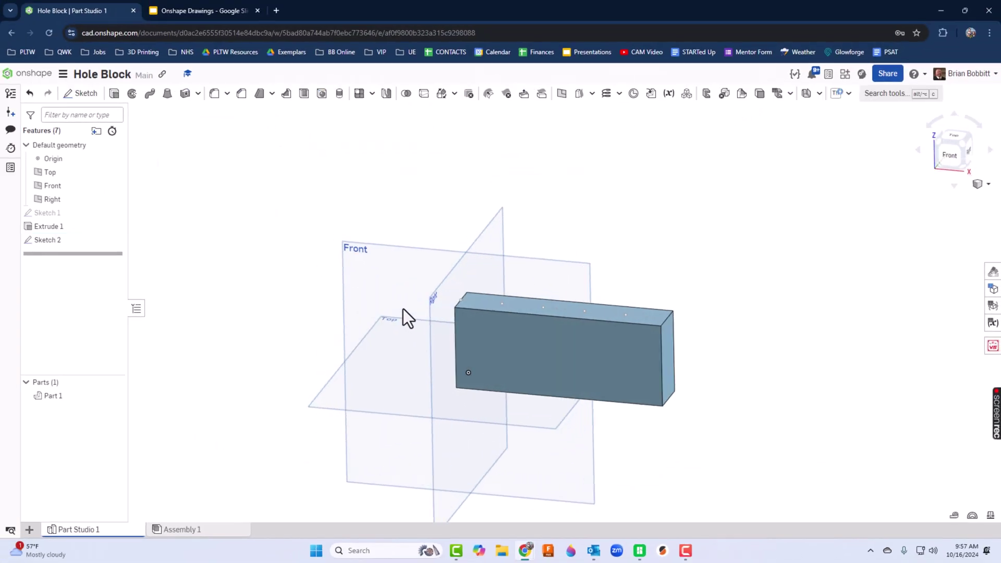
{"action": "scroll", "coordinate": [454, 298], "scroll_direction": "down", "scroll_amount": 3}
{"action": "scroll", "coordinate": [454, 298], "scroll_direction": "up", "scroll_amount": 10}
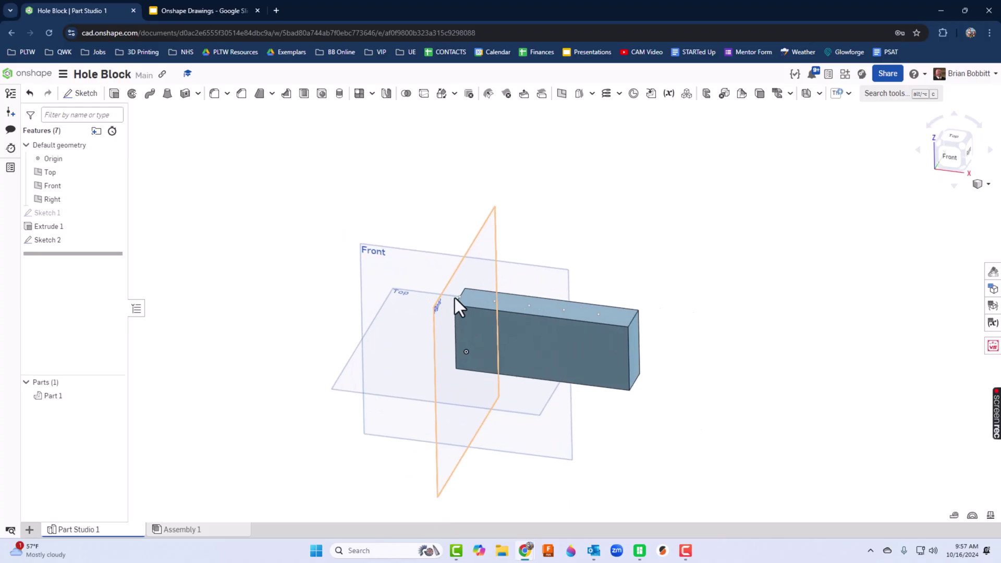
{"action": "left_click", "coordinate": [322, 94]}
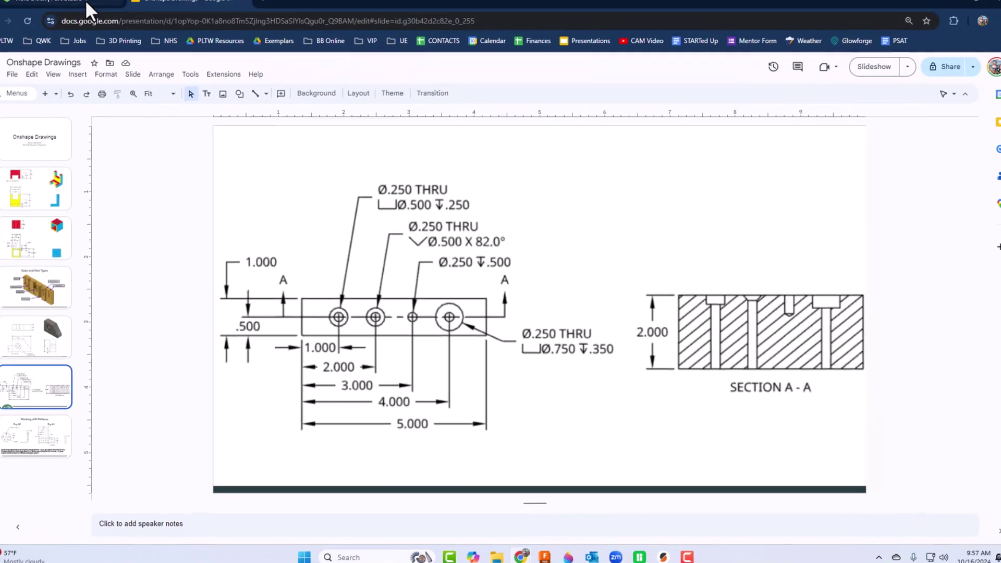
{"action": "left_click", "coordinate": [104, 11]}
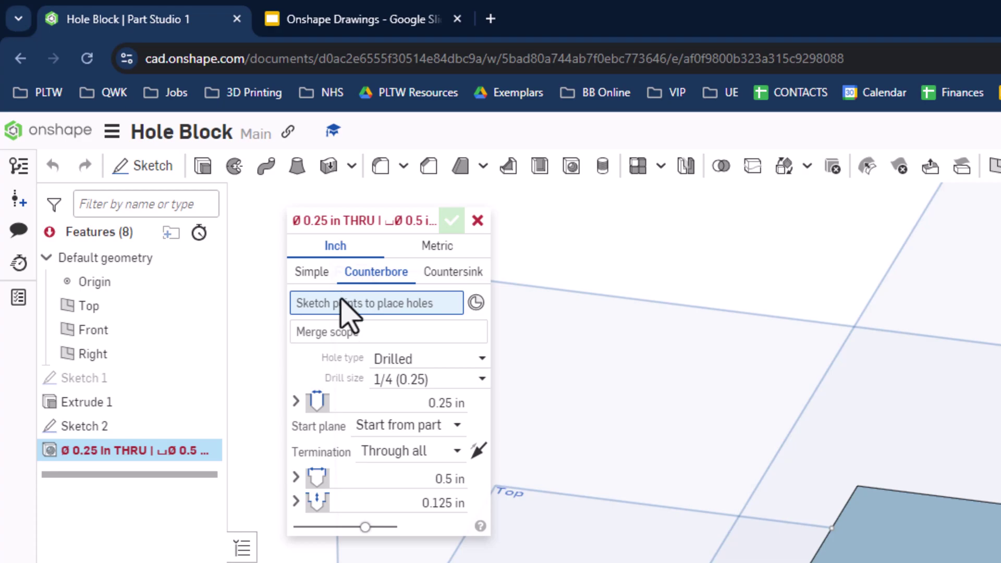
Step: Create a 0.25 in counterbored through hole at the first sketch point, with a 0.5 in counterbore diameter and 0.25 in counterbore depth
{"action": "left_click", "coordinate": [434, 481]}
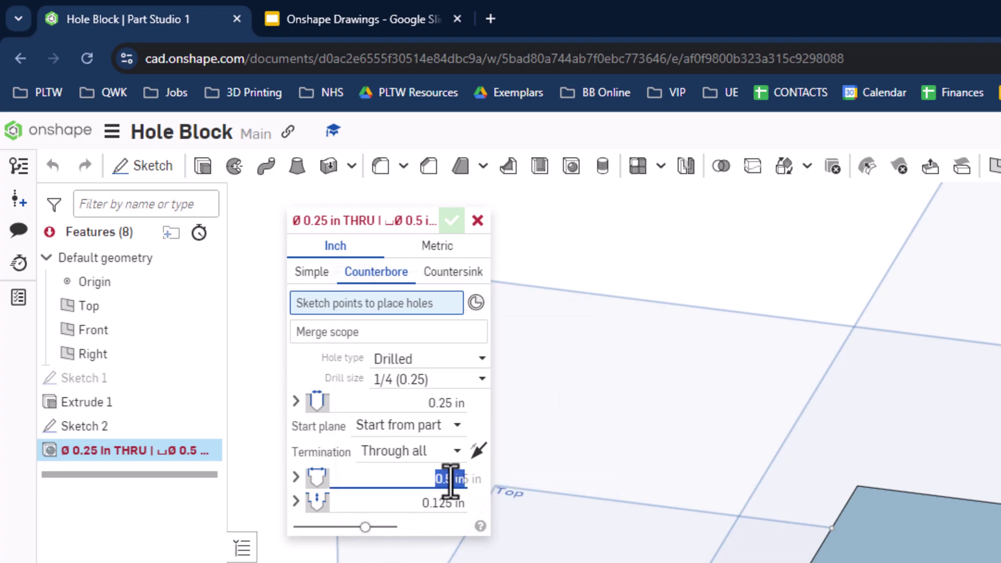
{"action": "left_click", "coordinate": [409, 502]}
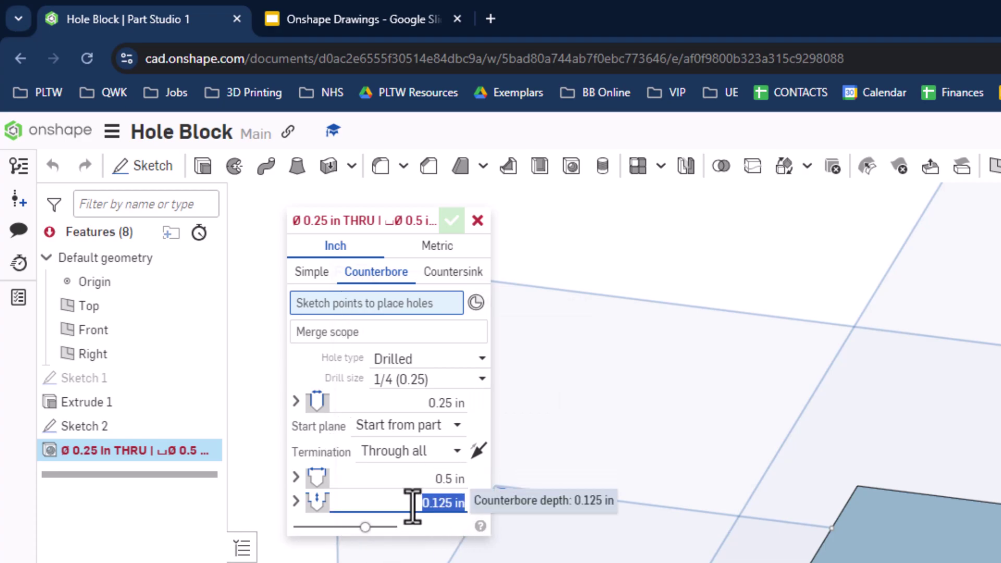
{"action": "left_click_drag", "start_coordinate": [410, 502], "coordinate": [457, 506]}
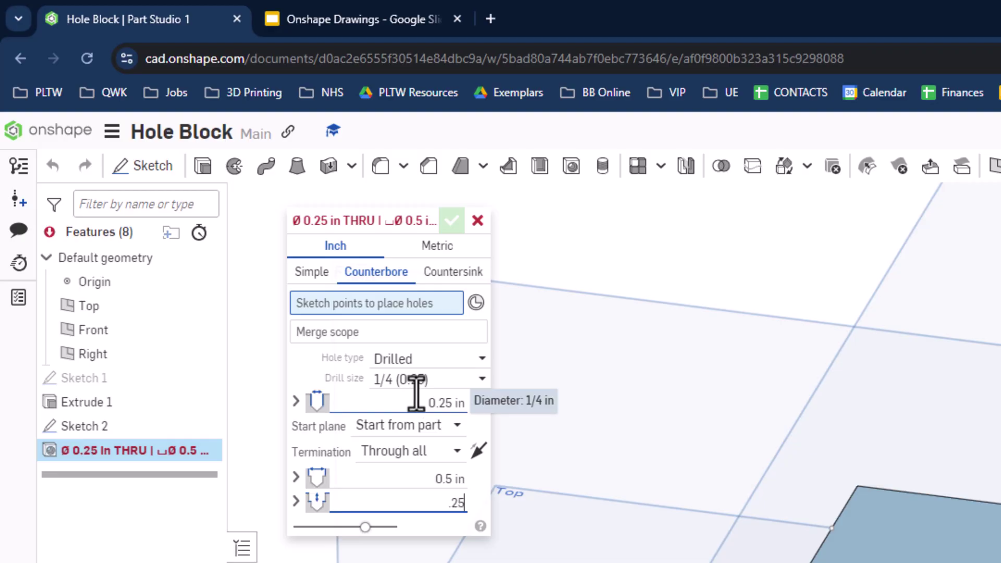
{"action": "type", "text": ".25"}
{"action": "left_click", "coordinate": [449, 401]}
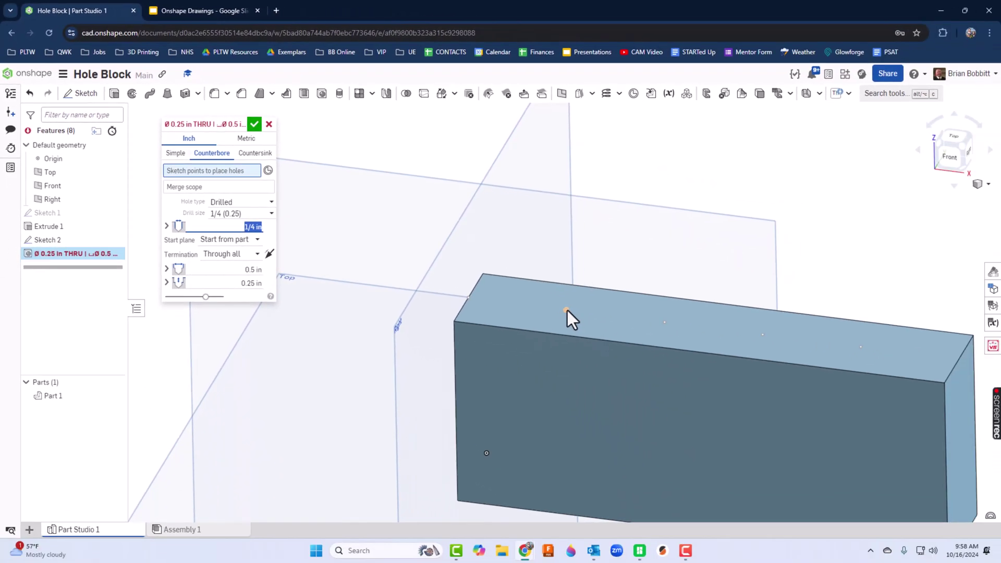
{"action": "left_click", "coordinate": [567, 310]}
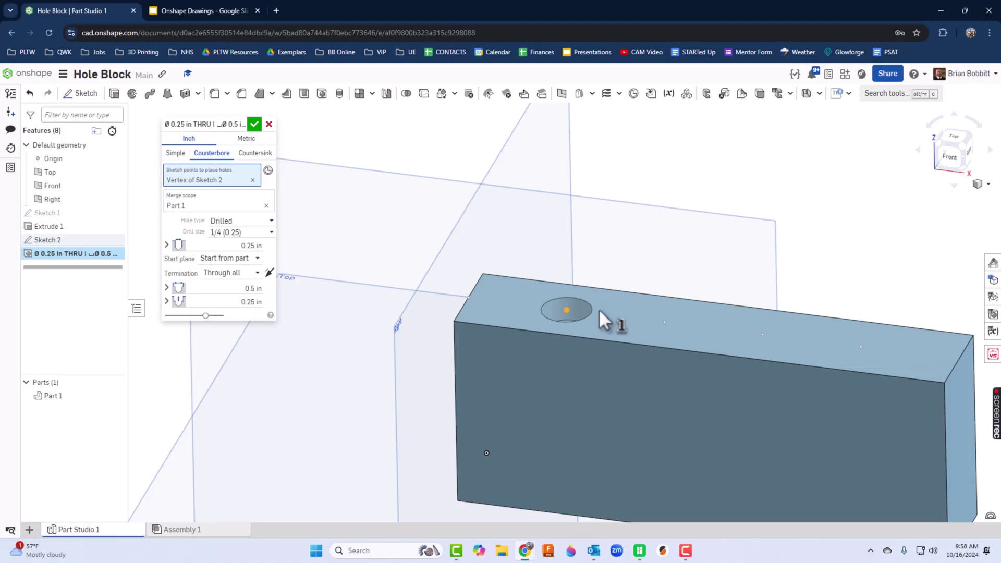
{"action": "right_click_drag", "start_coordinate": [409, 241], "coordinate": [364, 232]}
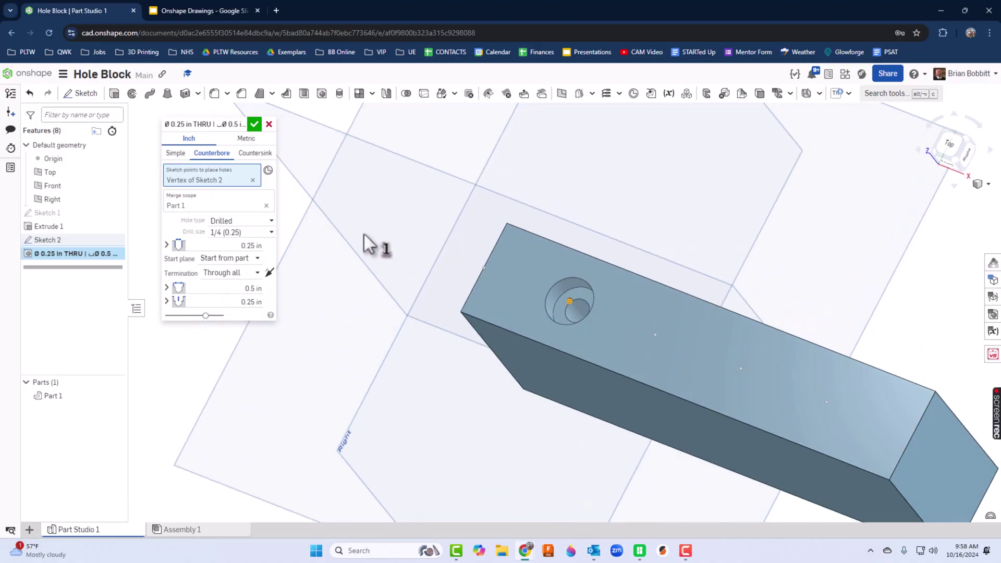
{"action": "left_click", "coordinate": [254, 124]}
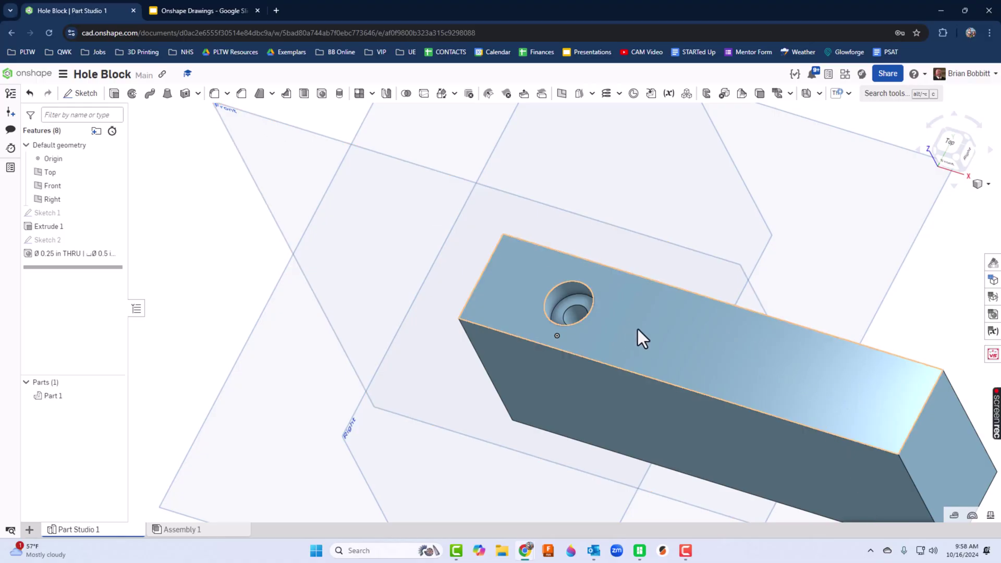
Step: Make the hidden Sketch 2 visible again so its remaining hole points can be selected
{"action": "middle_click_drag", "start_coordinate": [803, 399], "coordinate": [692, 283]}
{"action": "right_click_drag", "start_coordinate": [564, 400], "coordinate": [579, 431]}
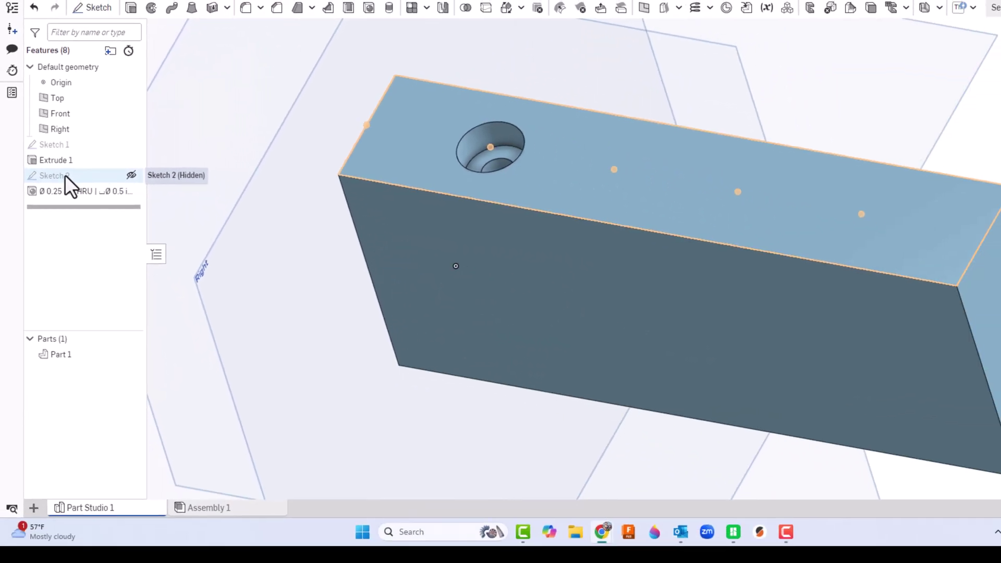
{"action": "left_click", "coordinate": [130, 175]}
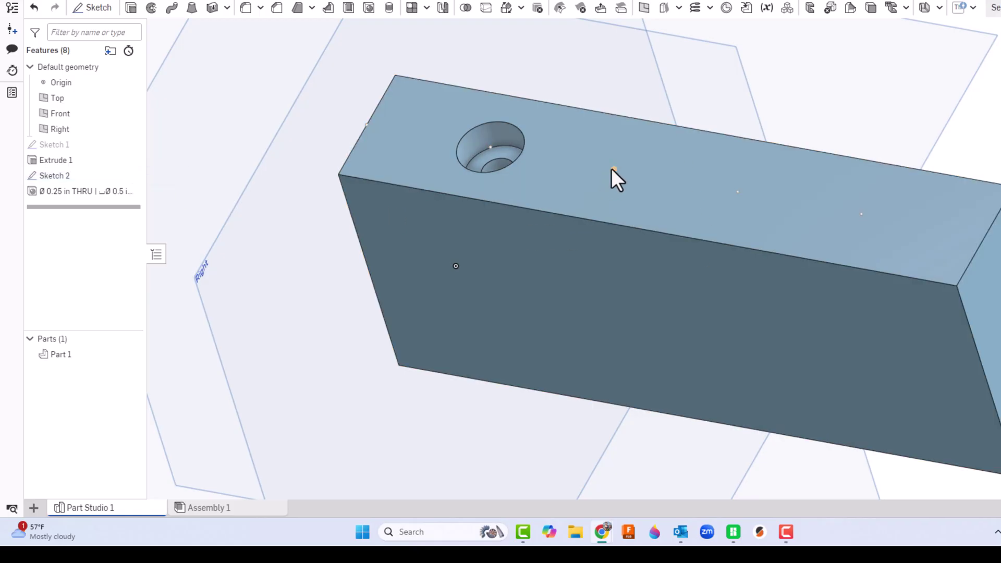
{"action": "scroll", "coordinate": [382, 376], "scroll_direction": "down", "scroll_amount": 3}
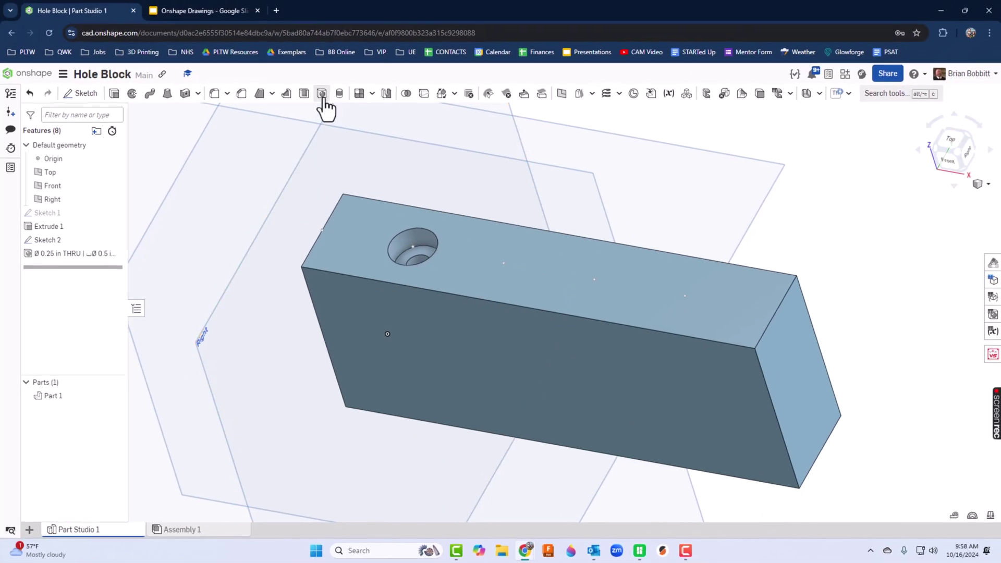
Step: Create a 0.25 in countersunk through hole at the second sketch point, with a 0.5 in countersink diameter and an 82-degree angle
{"action": "left_click", "coordinate": [322, 94]}
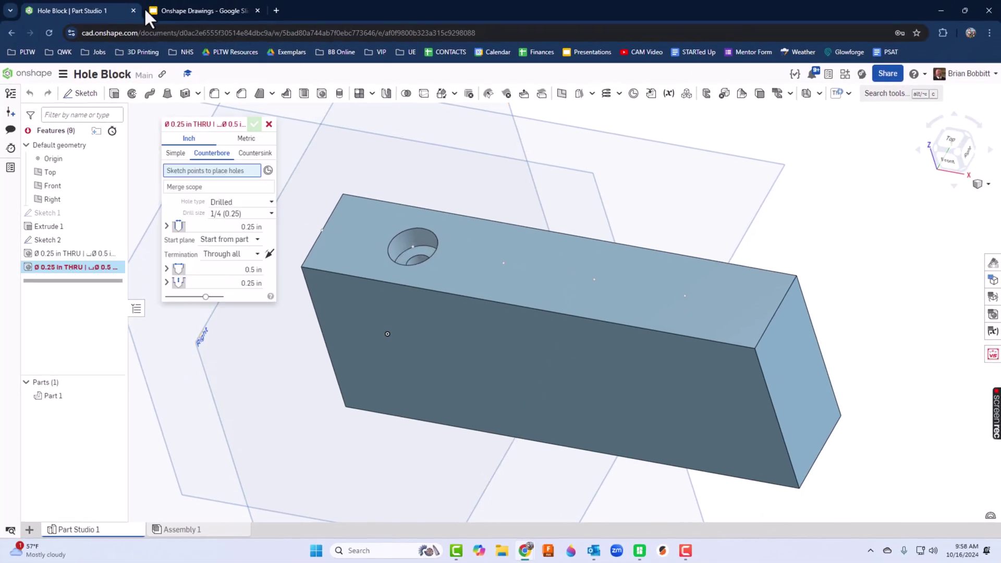
{"action": "left_click", "coordinate": [178, 8]}
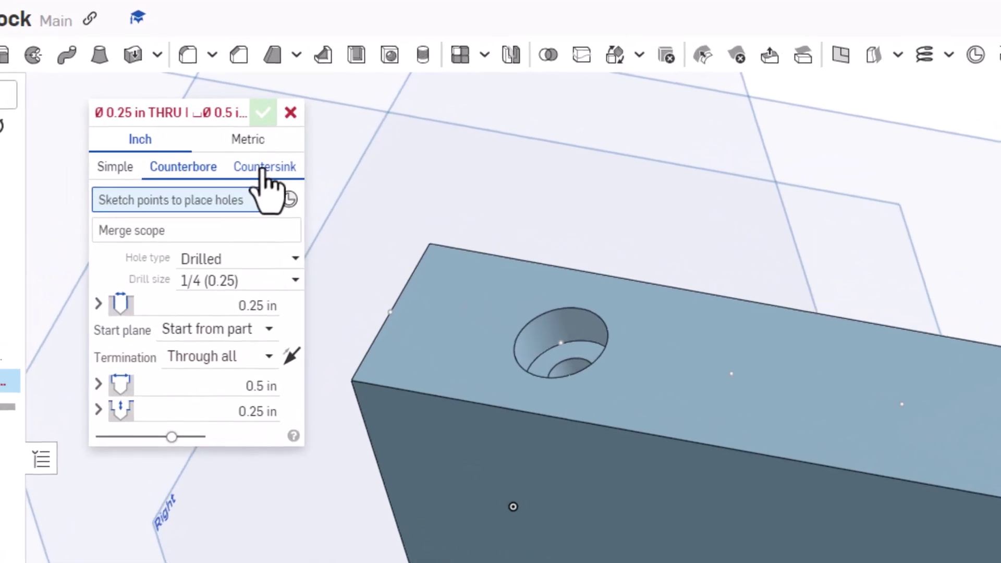
{"action": "left_click", "coordinate": [254, 154]}
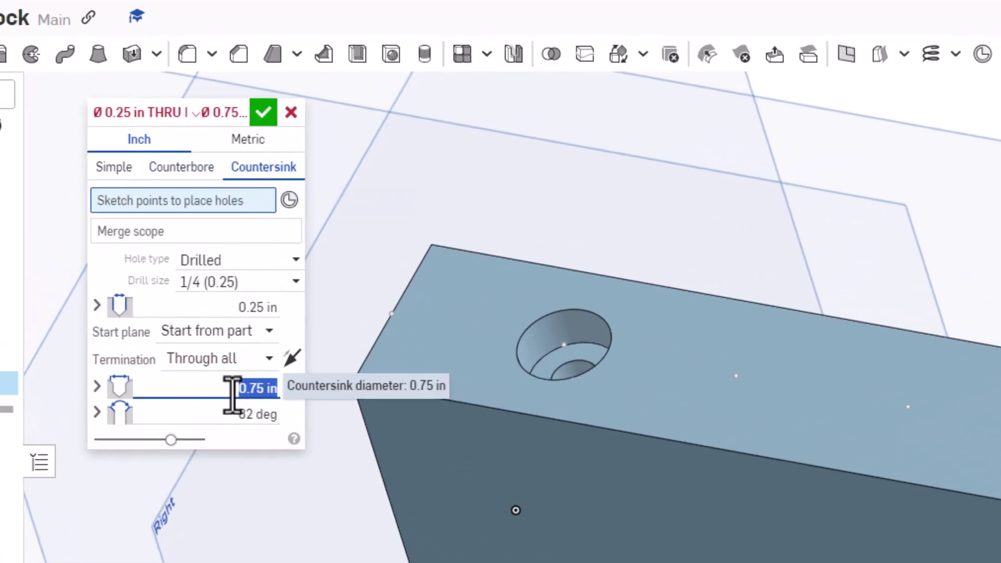
{"action": "key", "text": "BackSpace"}
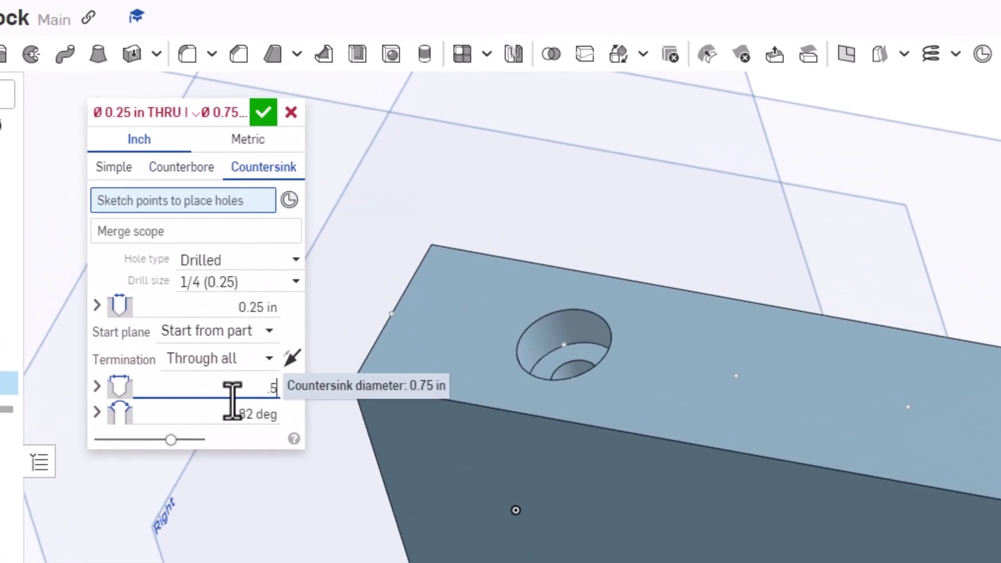
{"action": "left_click", "coordinate": [255, 414]}
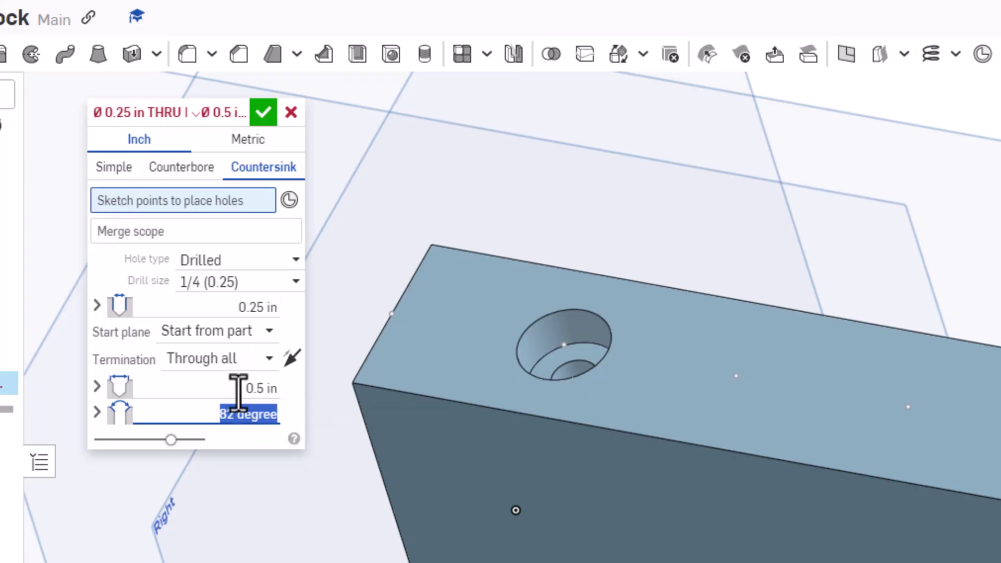
{"action": "left_click", "coordinate": [221, 315]}
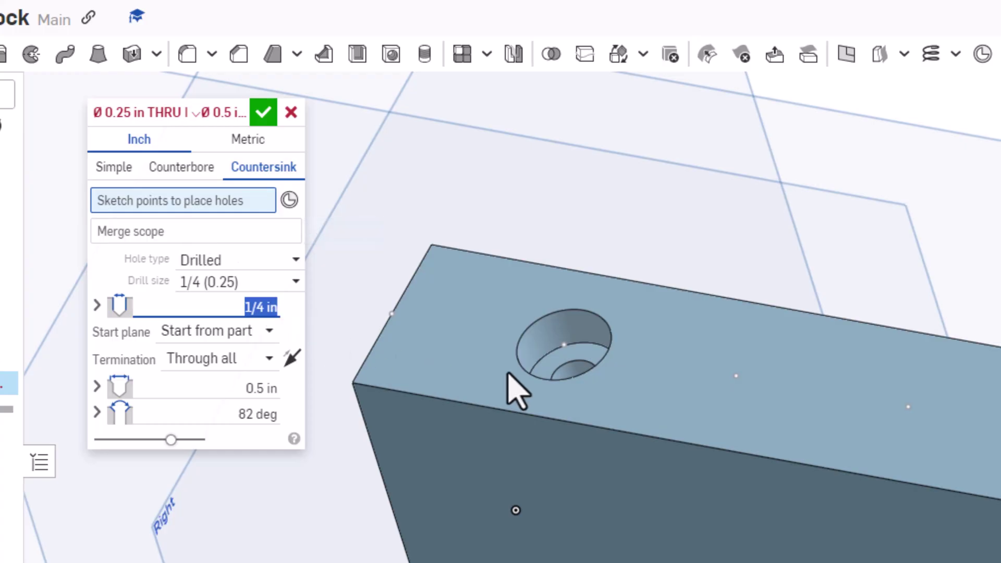
{"action": "left_click", "coordinate": [736, 375]}
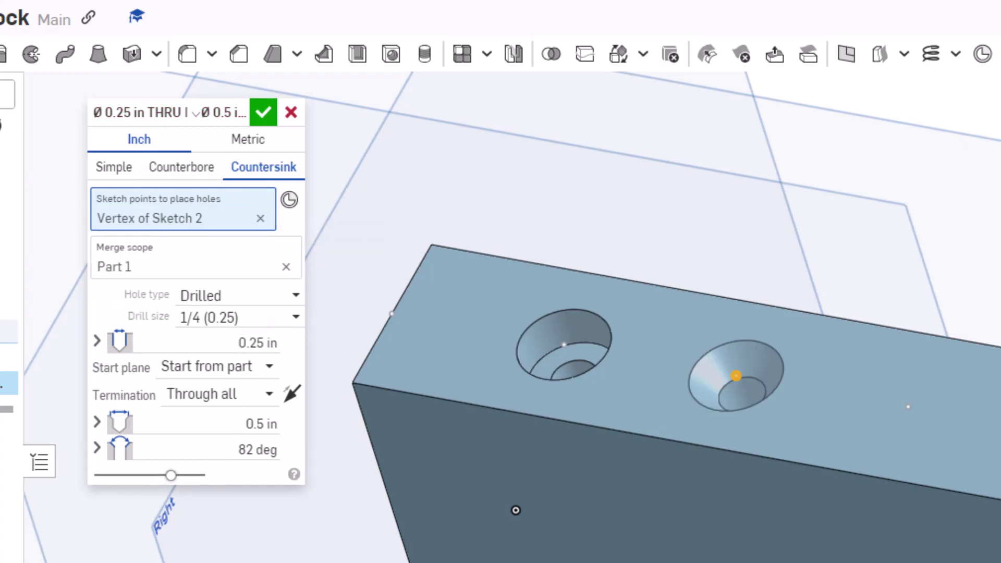
{"action": "left_click", "coordinate": [259, 113]}
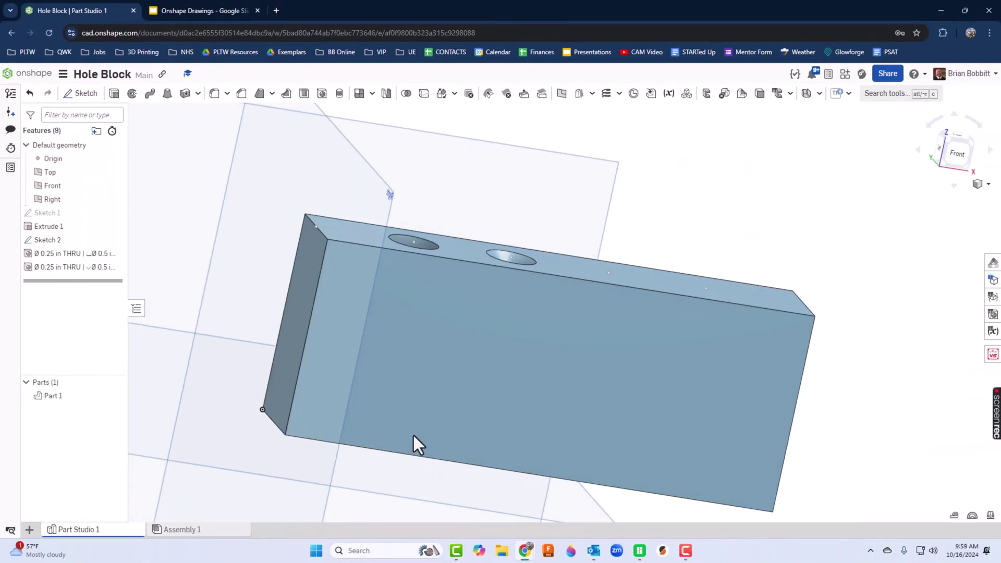
Step: Start another Hole feature, check the third hole's callout on the Google Slides drawing, and return to Onshape
{"action": "right_click_drag", "start_coordinate": [413, 436], "coordinate": [359, 399]}
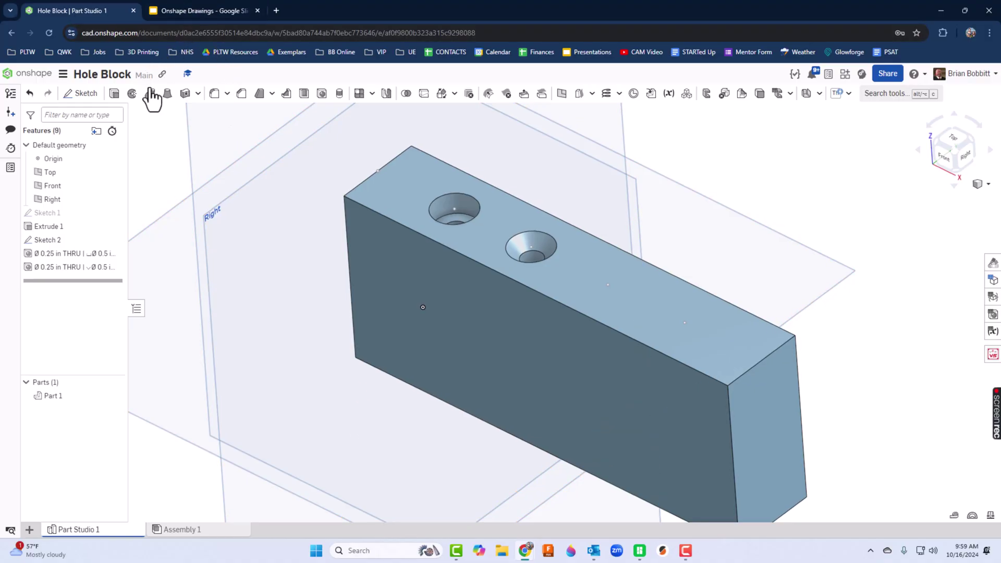
{"action": "left_click", "coordinate": [322, 94]}
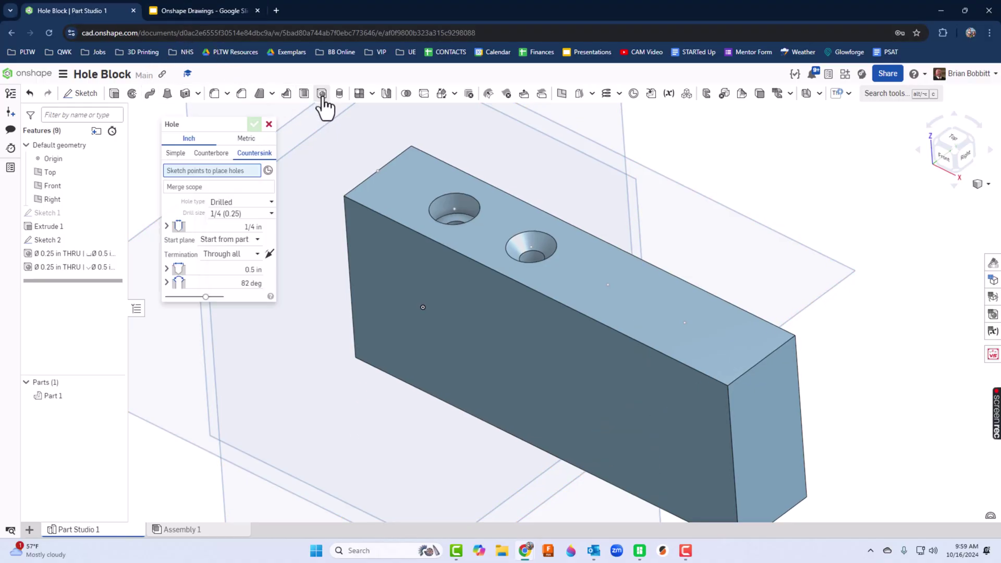
{"action": "left_click", "coordinate": [211, 9]}
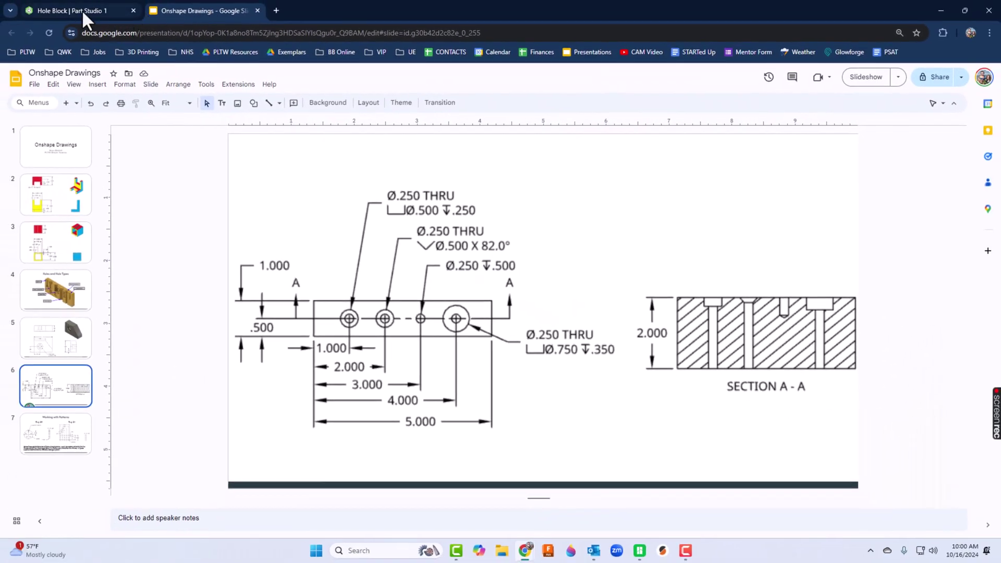
{"action": "left_click", "coordinate": [73, 11]}
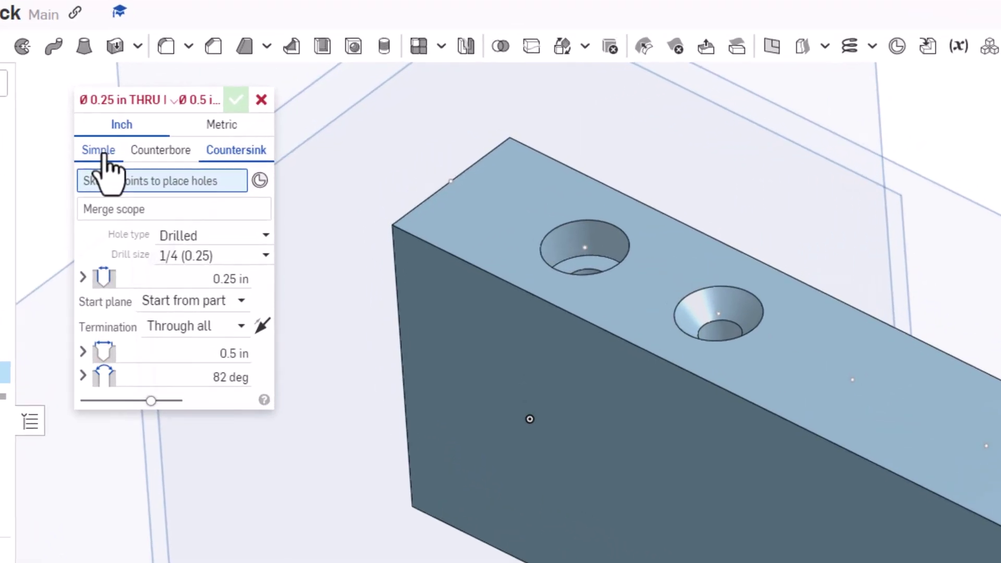
Step: Create a simple 0.25 in drilled hole at the third sketch point, with blind termination and a 0.5 in depth
{"action": "left_click", "coordinate": [178, 155]}
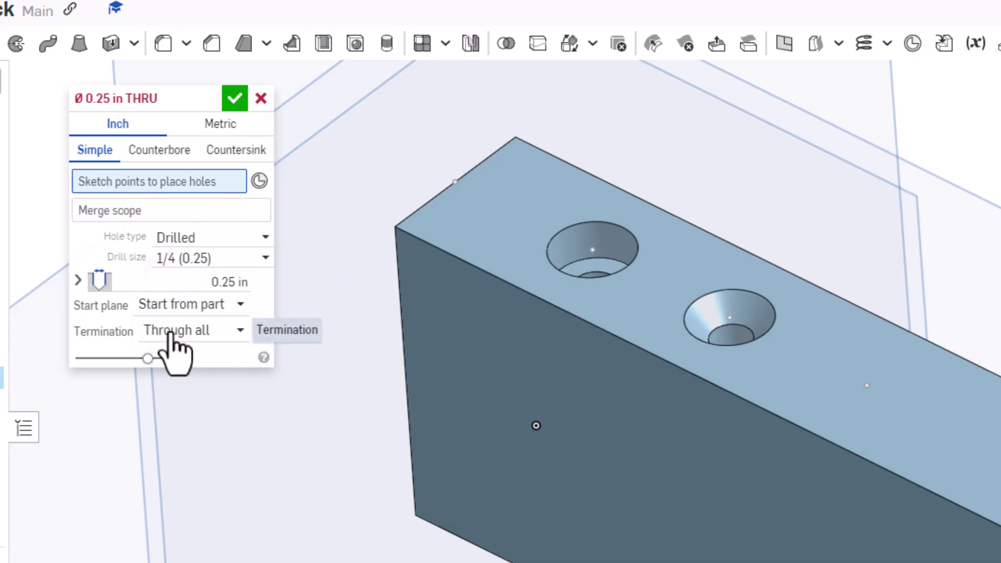
{"action": "left_click", "coordinate": [231, 332]}
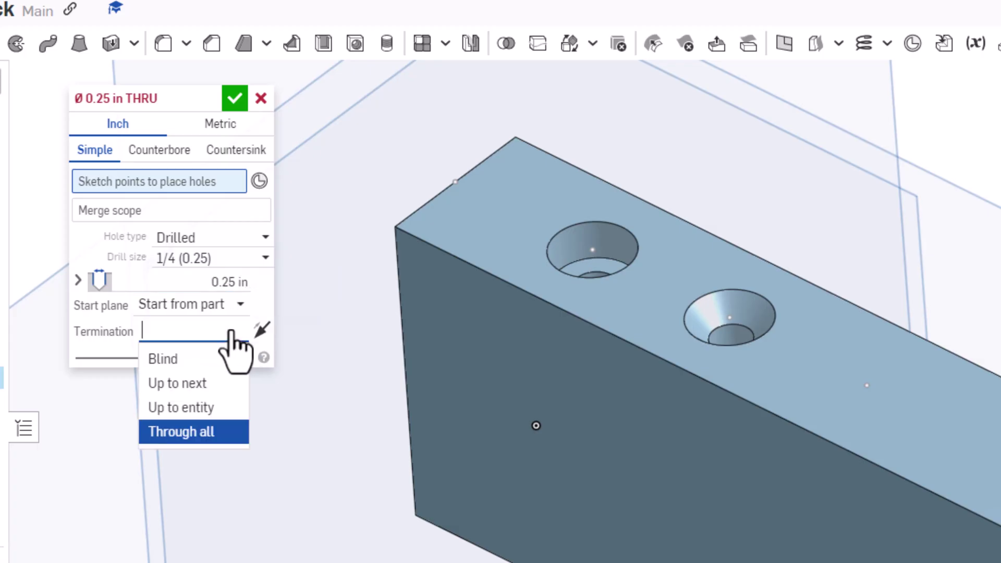
{"action": "left_click", "coordinate": [172, 360]}
{"action": "left_click", "coordinate": [207, 362]}
{"action": "left_click_drag", "start_coordinate": [206, 362], "coordinate": [273, 358]}
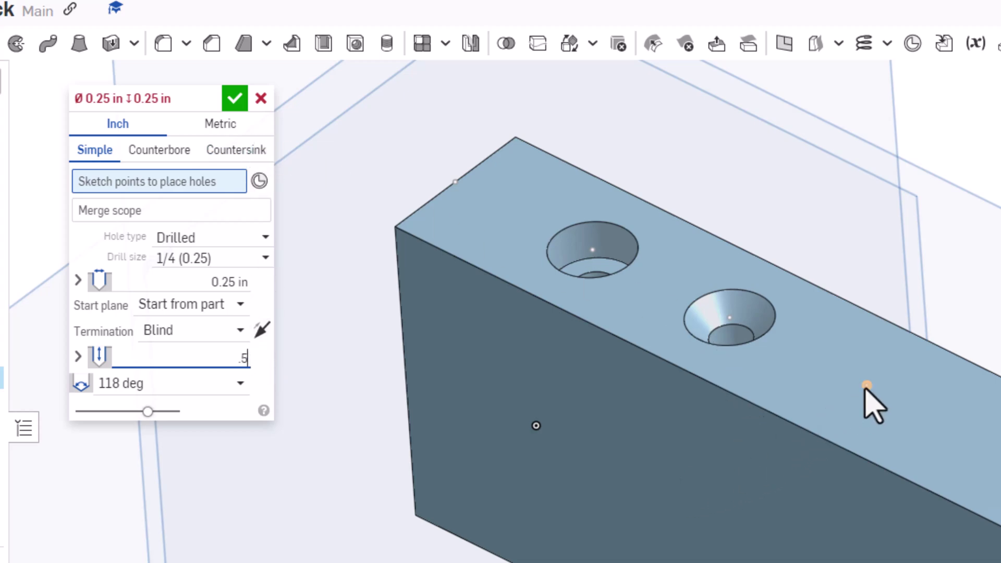
{"action": "left_click", "coordinate": [866, 386]}
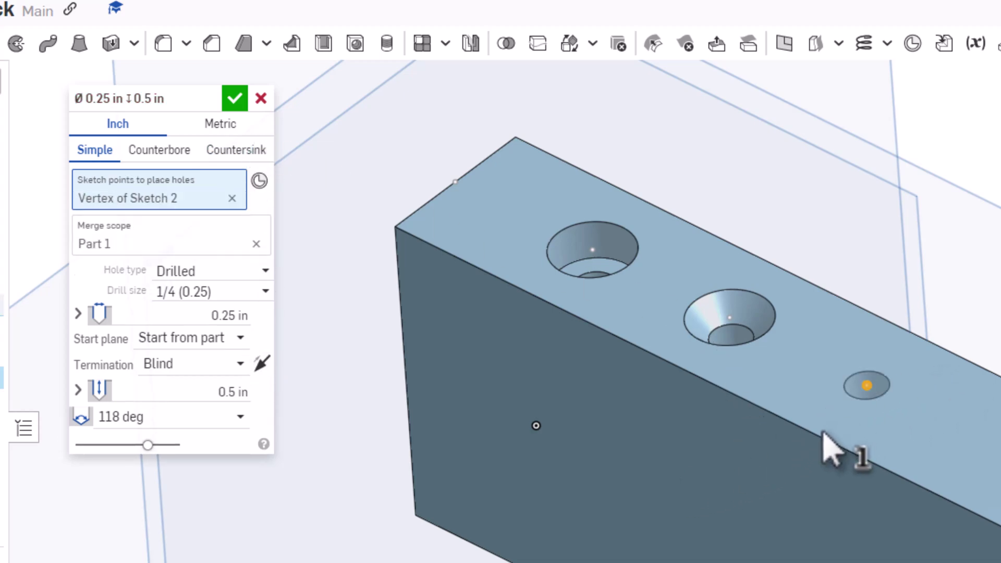
{"action": "left_click", "coordinate": [235, 99]}
{"action": "right_click_drag", "start_coordinate": [335, 204], "coordinate": [331, 138]}
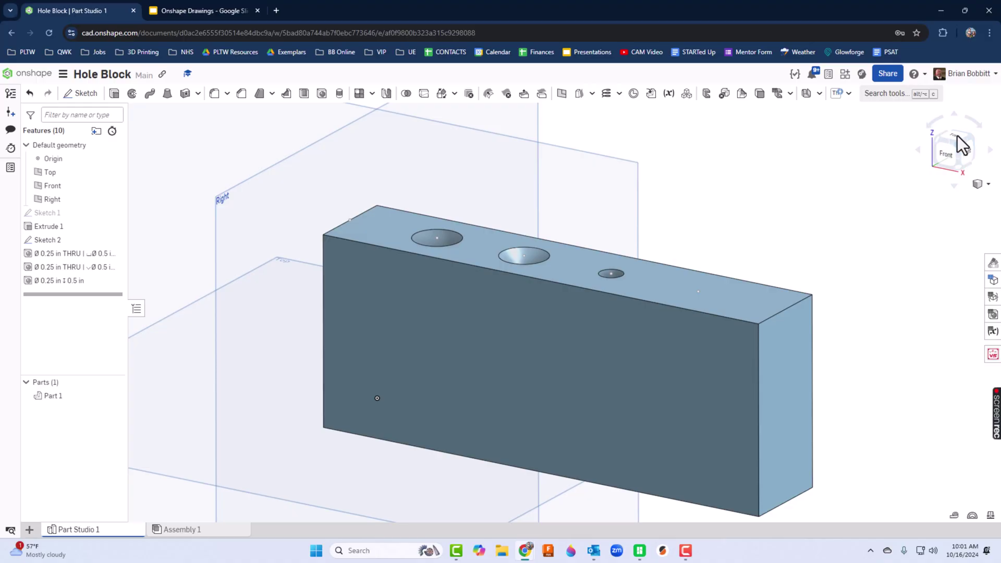